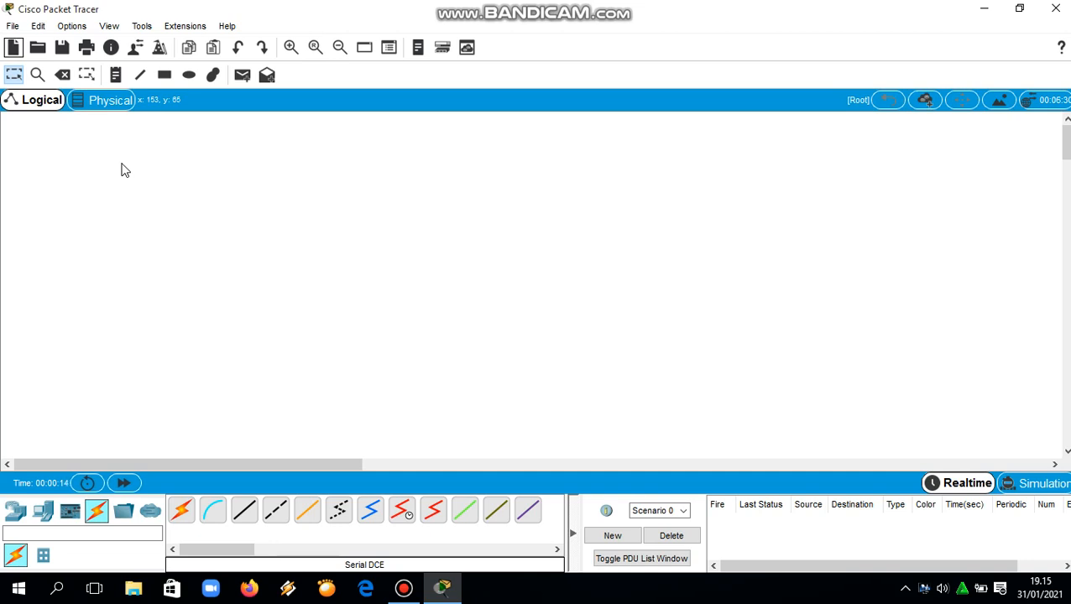
Add a text note at the upper-left of the empty workspace with the student's name and student ID number on separate lines
click(117, 75)
click(10, 137)
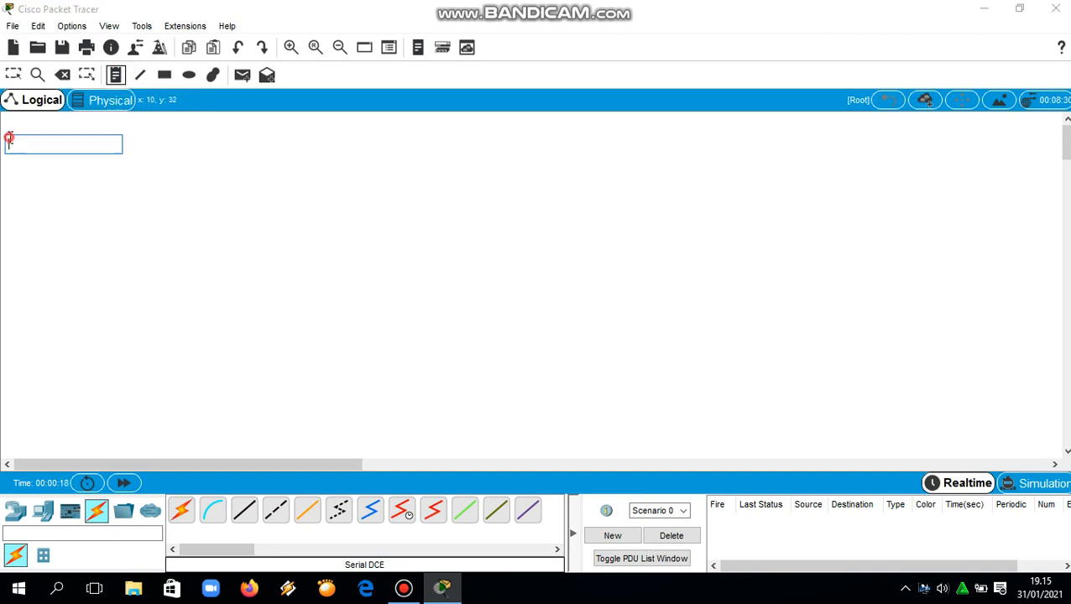
text(NAM)
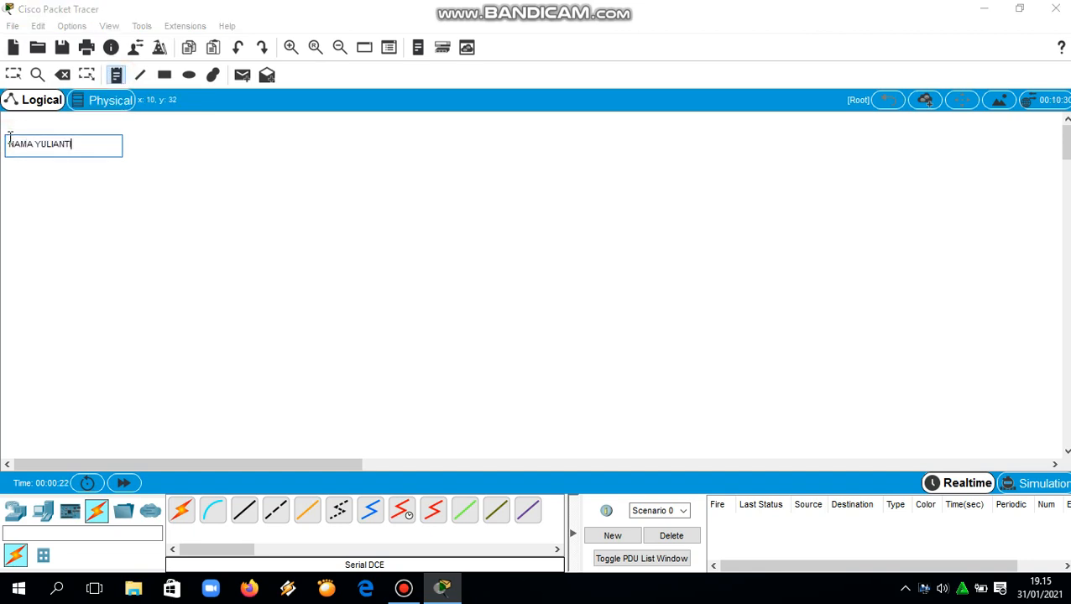
text(A YULIANTI)
key(Return)
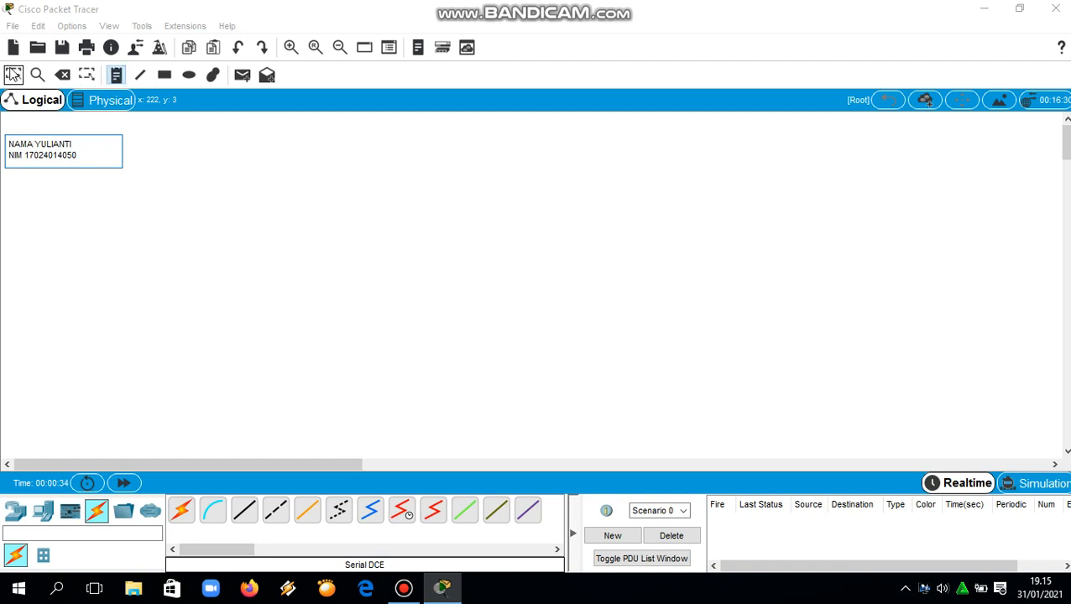
click(13, 74)
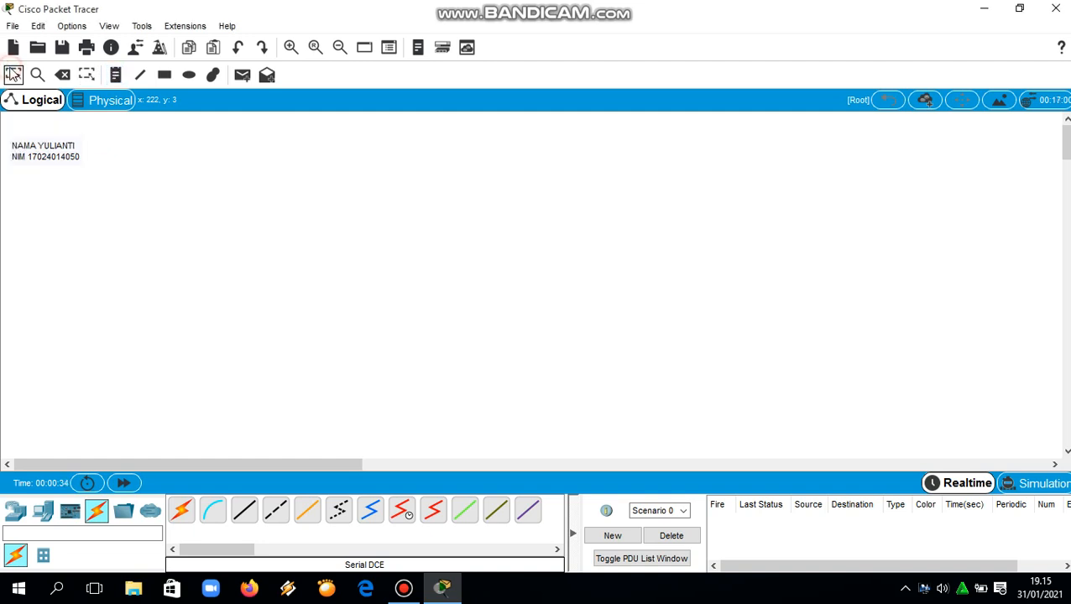
Place two PT-Router devices side by side in the upper workspace and a PT-Switch below each one
click(16, 512)
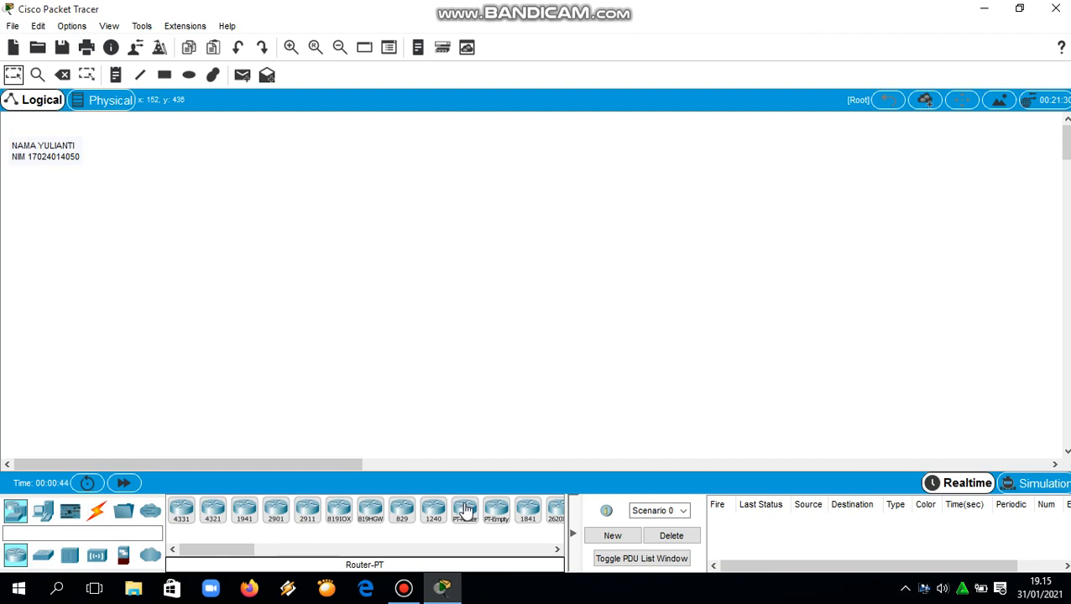
drag(466, 511, 309, 153)
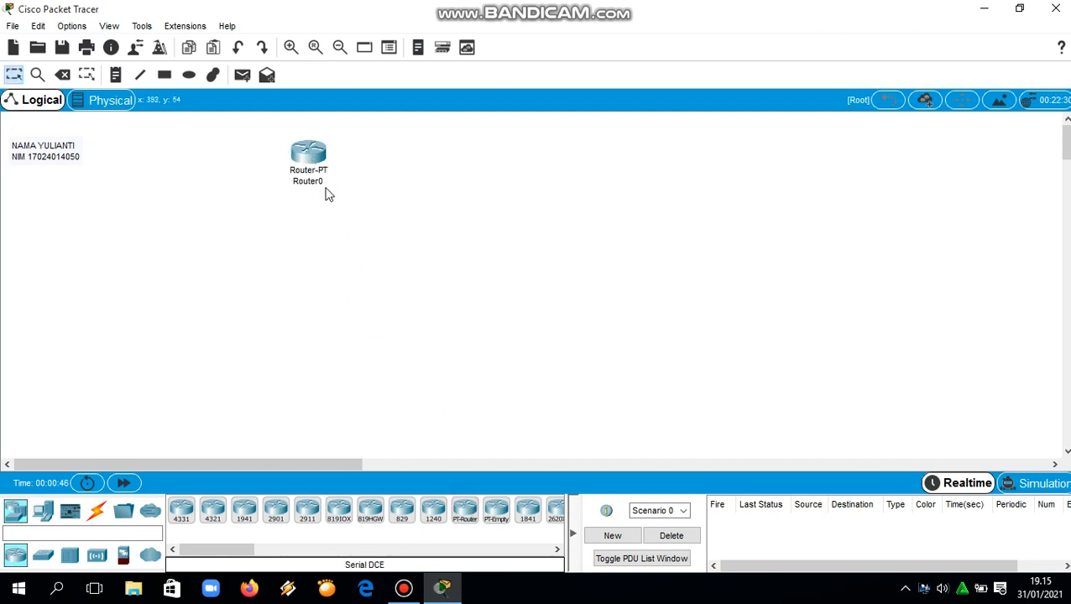
drag(465, 510, 589, 151)
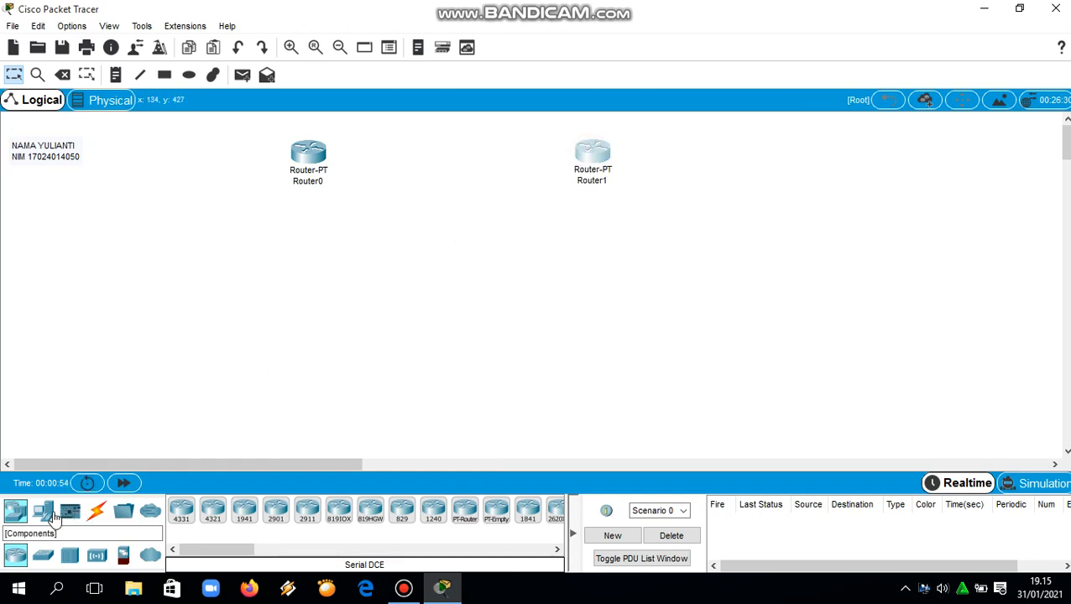
click(41, 556)
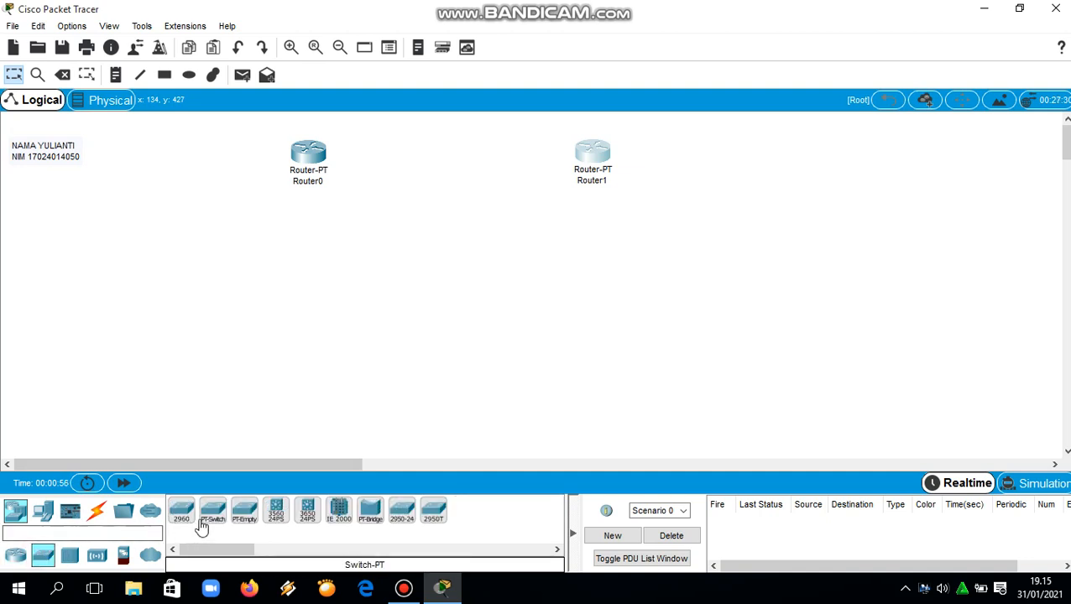
drag(232, 517, 292, 312)
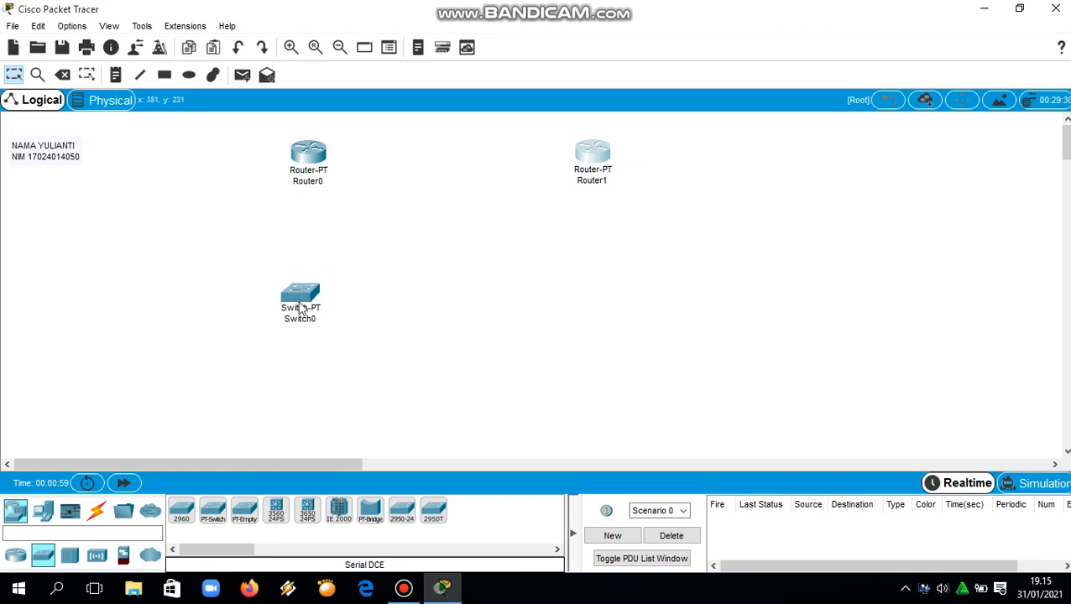
drag(213, 511, 593, 301)
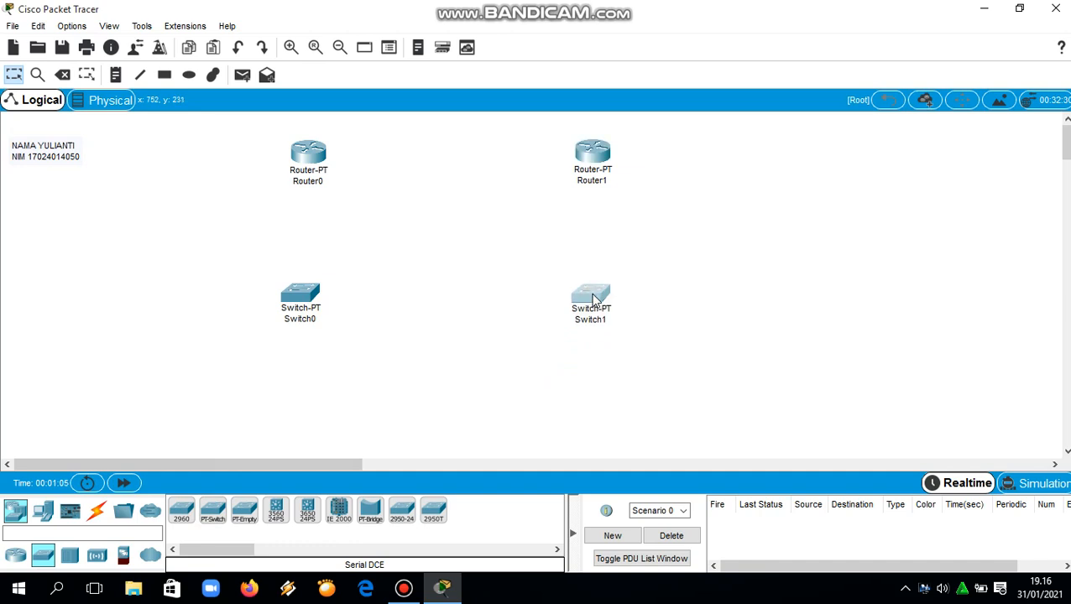
Place two PCs in the lower workspace, one below and left of Switch0, the other below and right of Switch1
click(45, 511)
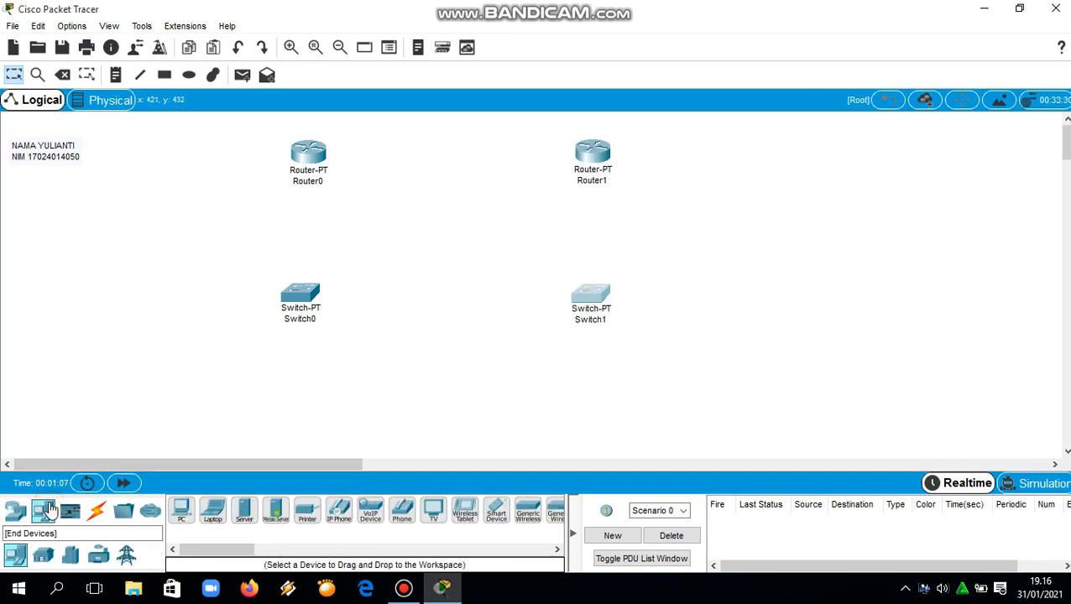
drag(180, 509, 200, 412)
drag(180, 510, 691, 407)
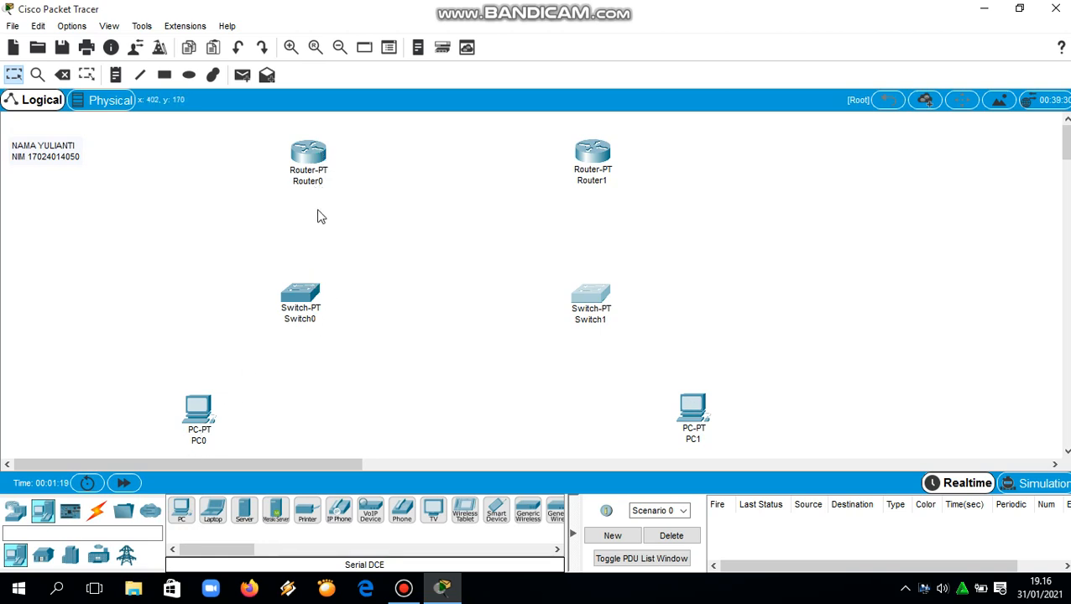
Connect Switch0 FastEthernet0/1 to PC0 FastEthernet0 with a Copper Straight-Through cable
click(98, 513)
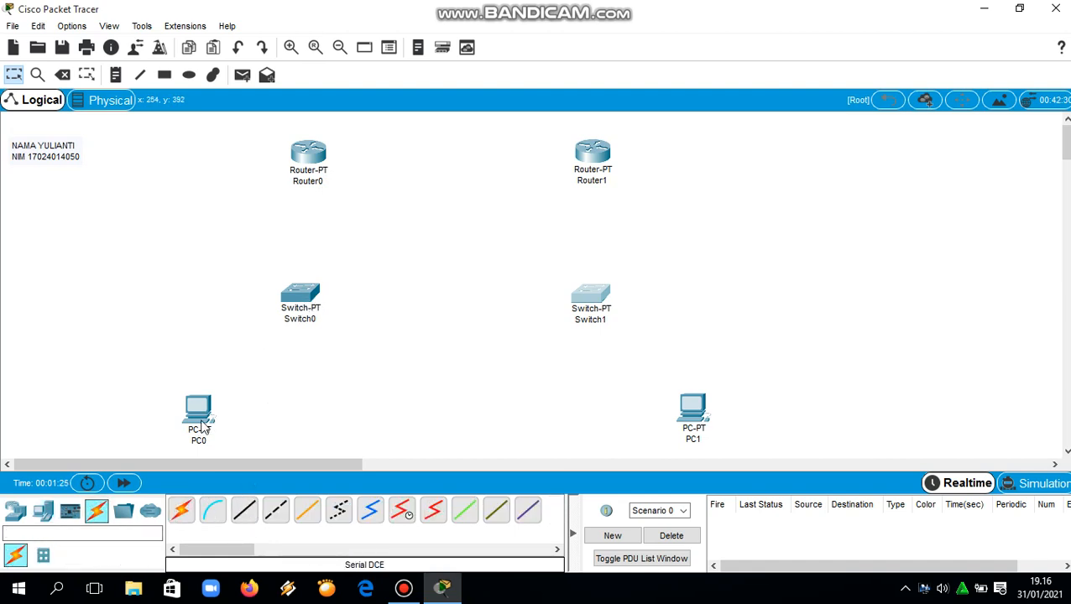
click(244, 511)
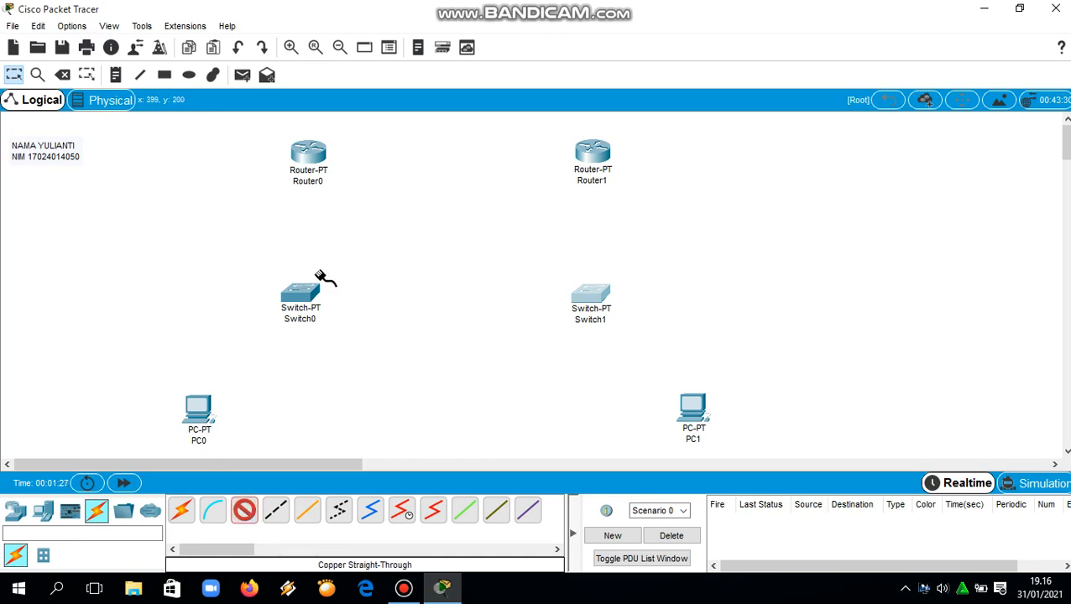
click(302, 292)
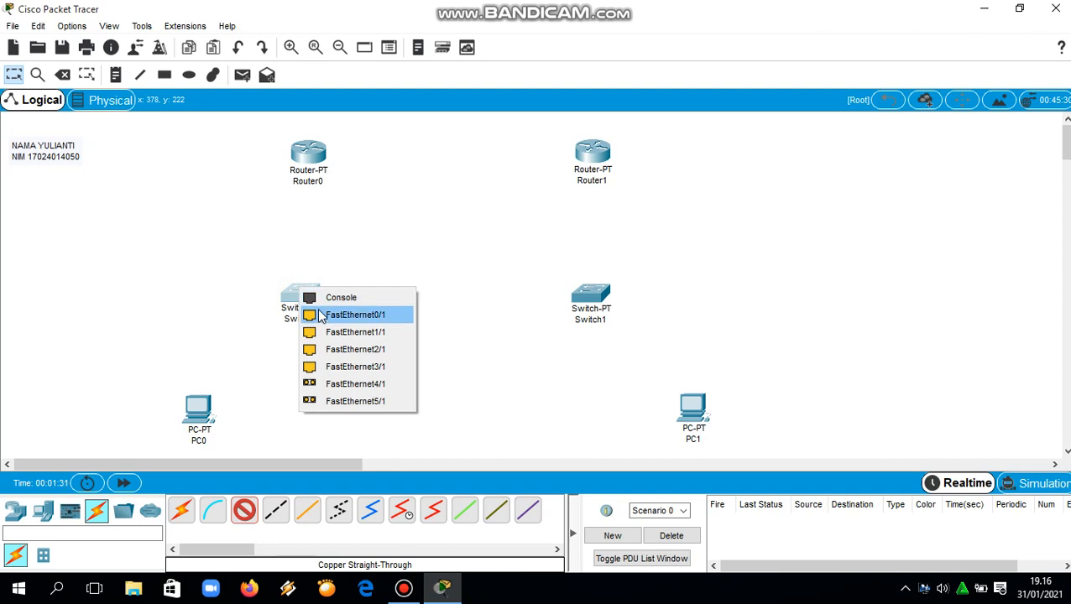
click(319, 315)
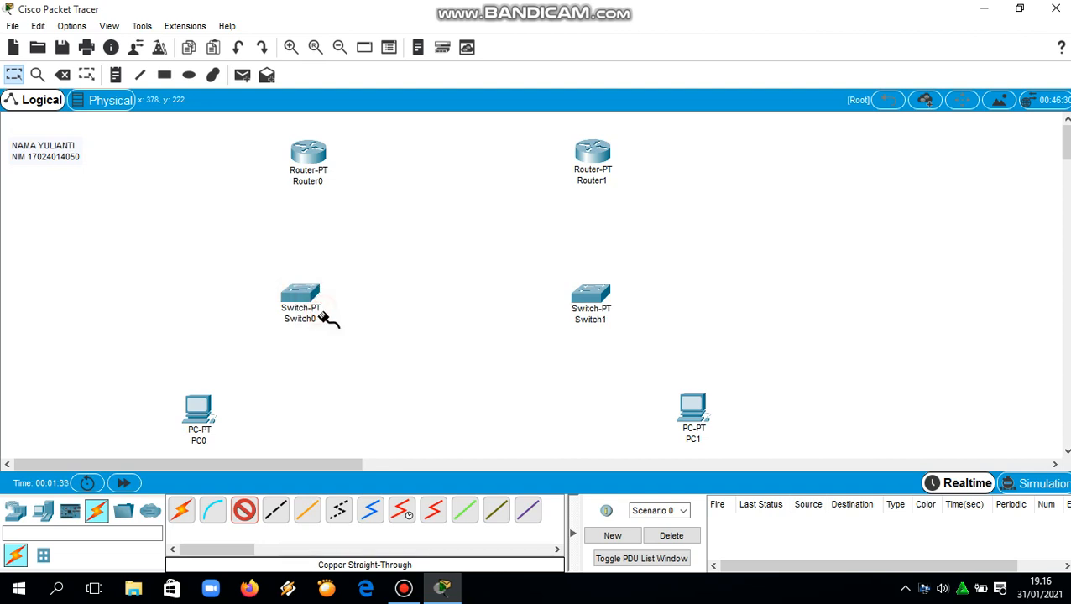
click(208, 415)
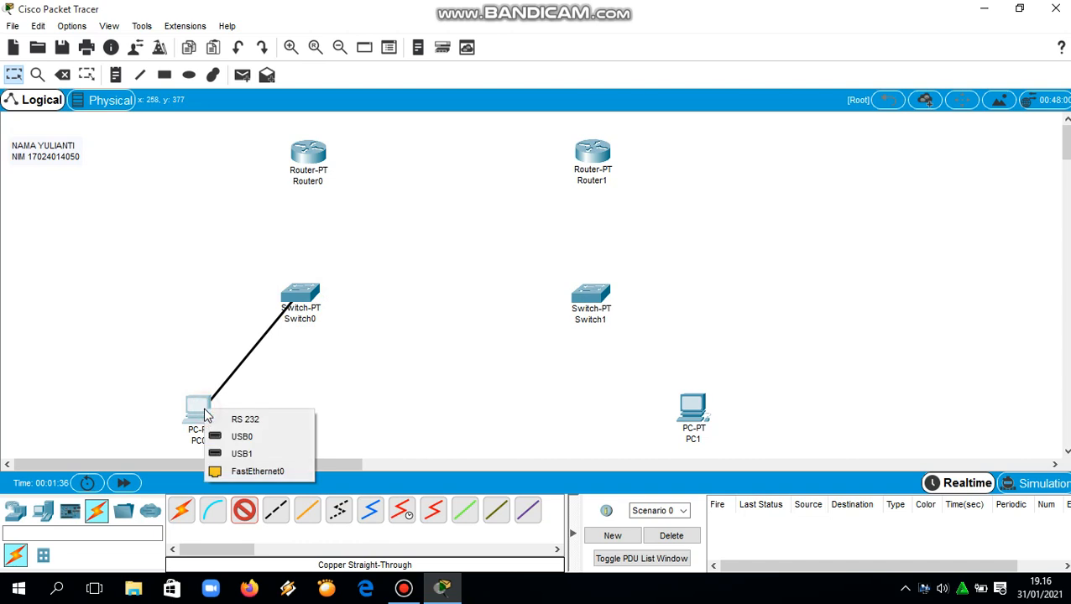
click(242, 471)
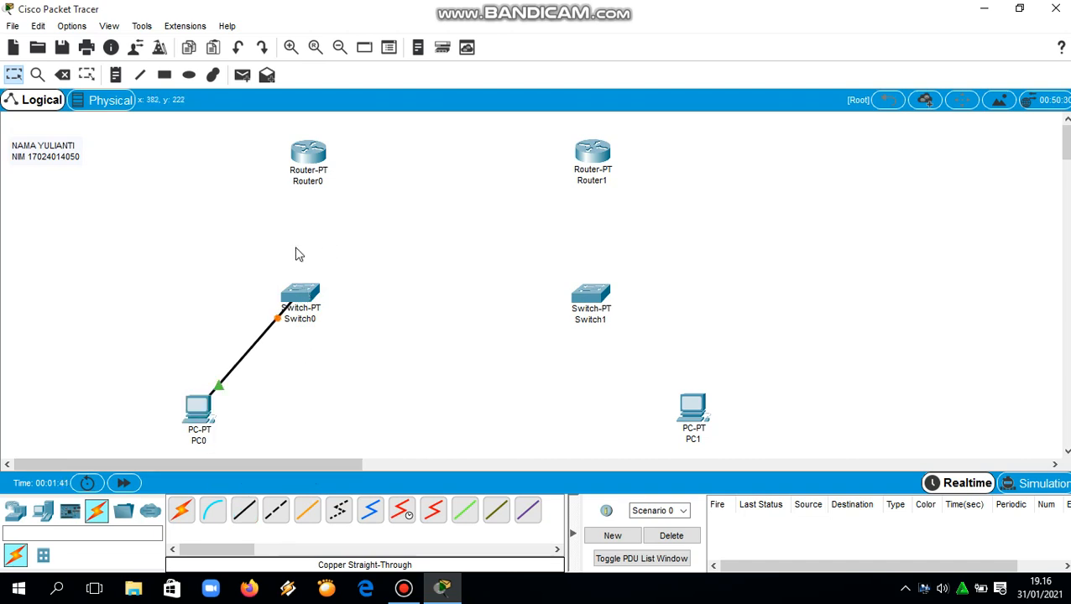
Connect Switch0 FastEthernet1/1 to Router0 FastEthernet0/0 with a Copper Straight-Through cable
click(243, 513)
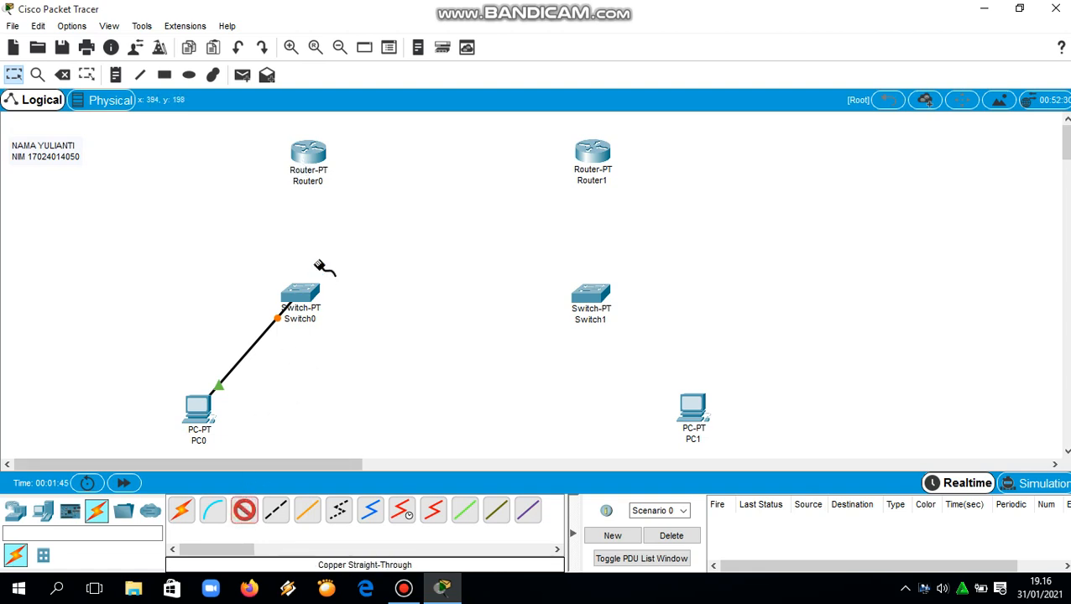
click(298, 290)
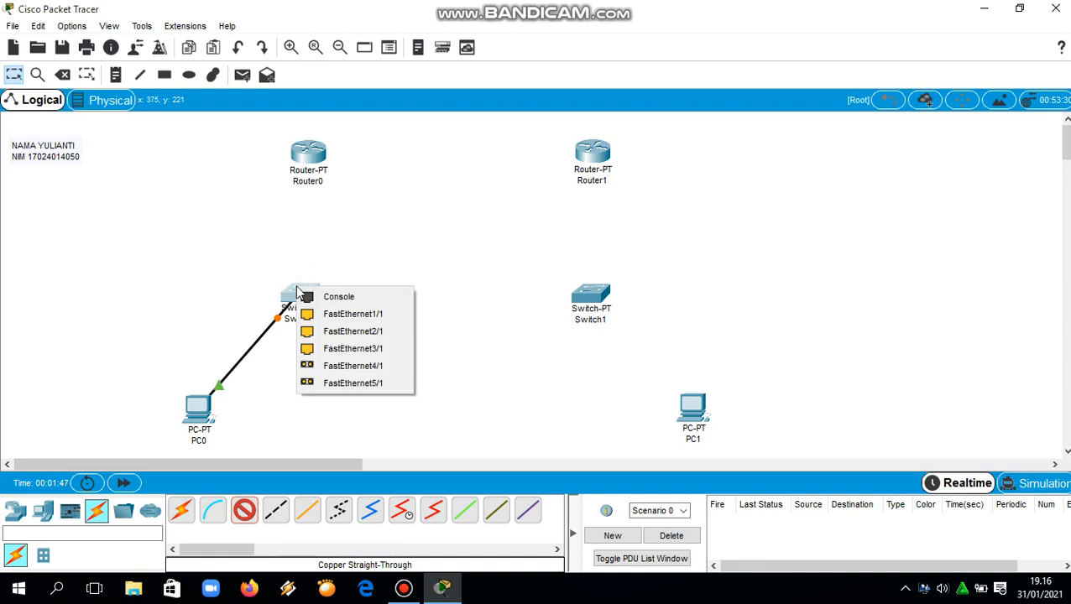
click(310, 315)
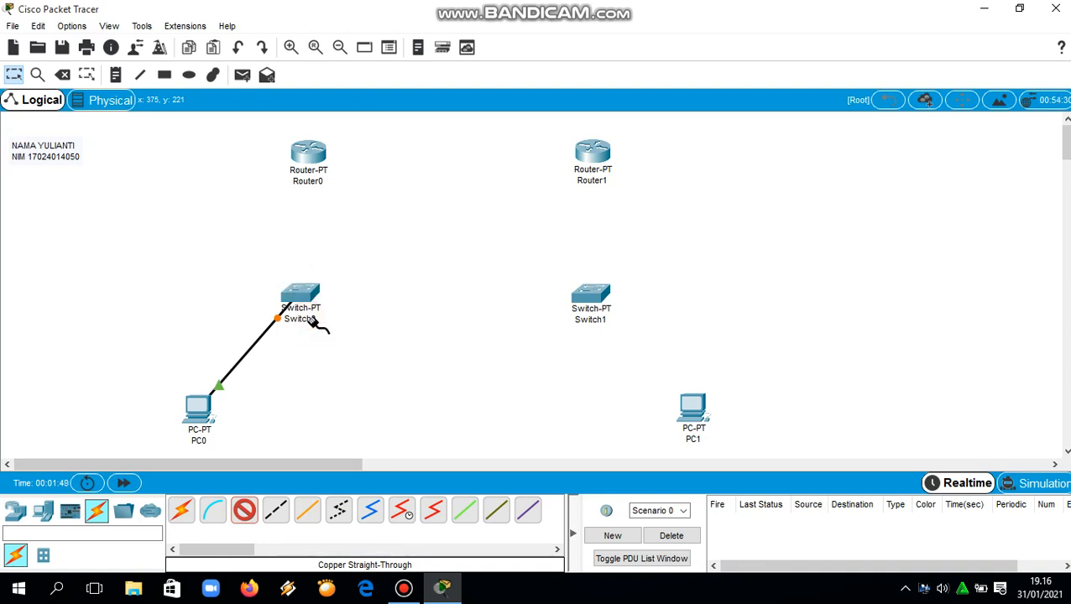
click(311, 160)
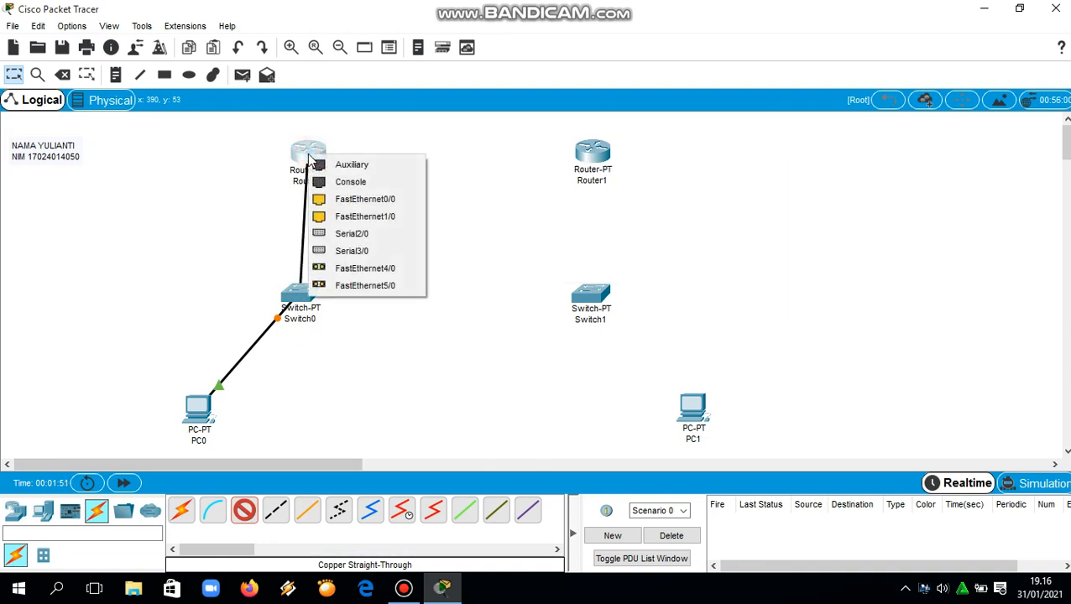
click(336, 204)
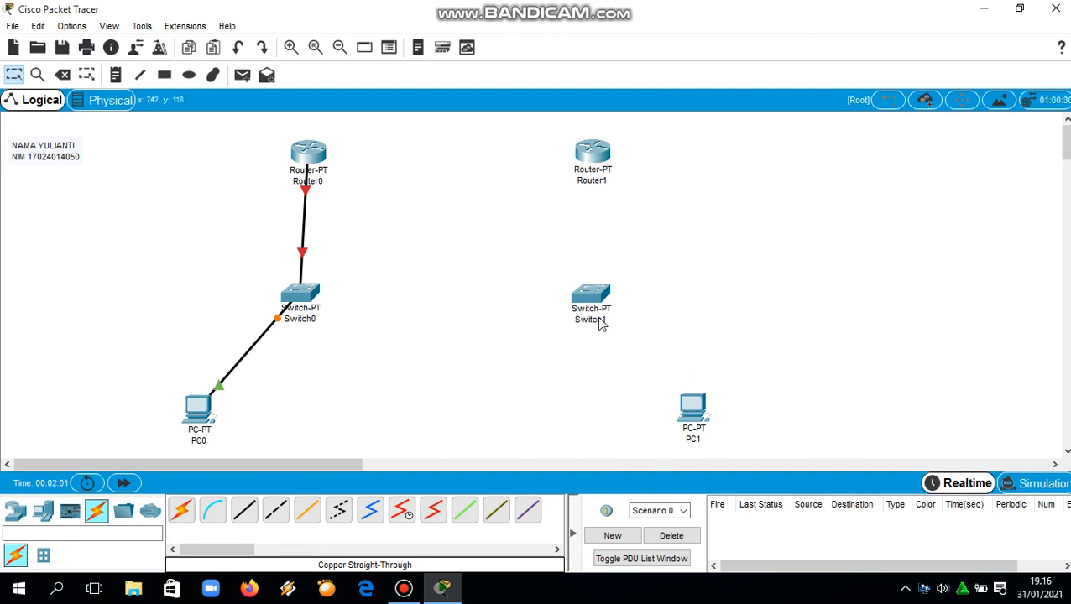
Connect Switch1 FastEthernet0/1 to PC1 FastEthernet0 with a Copper Straight-Through cable
click(242, 513)
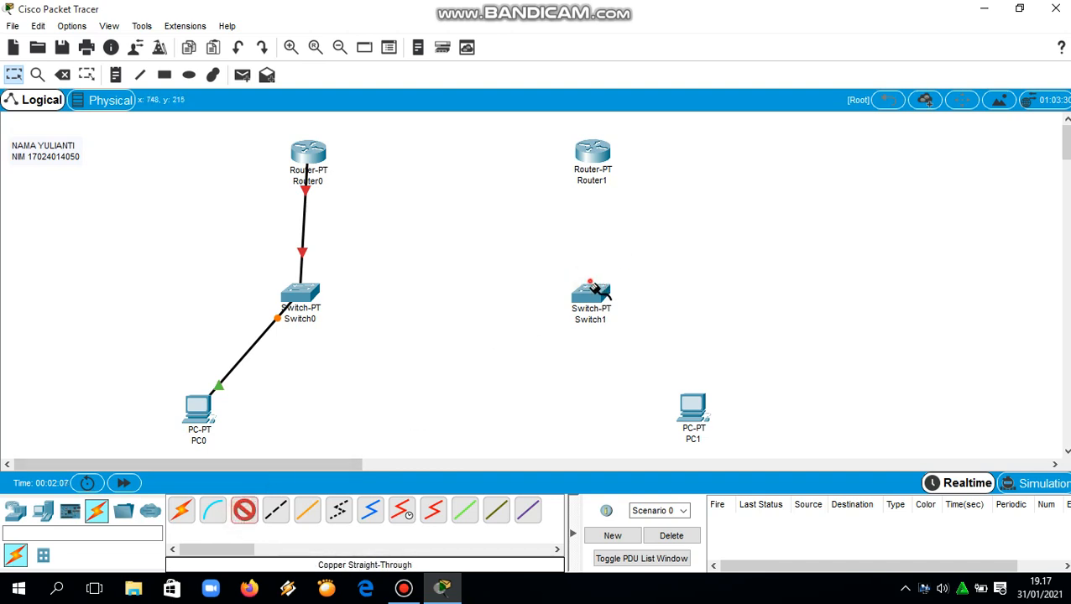
click(592, 287)
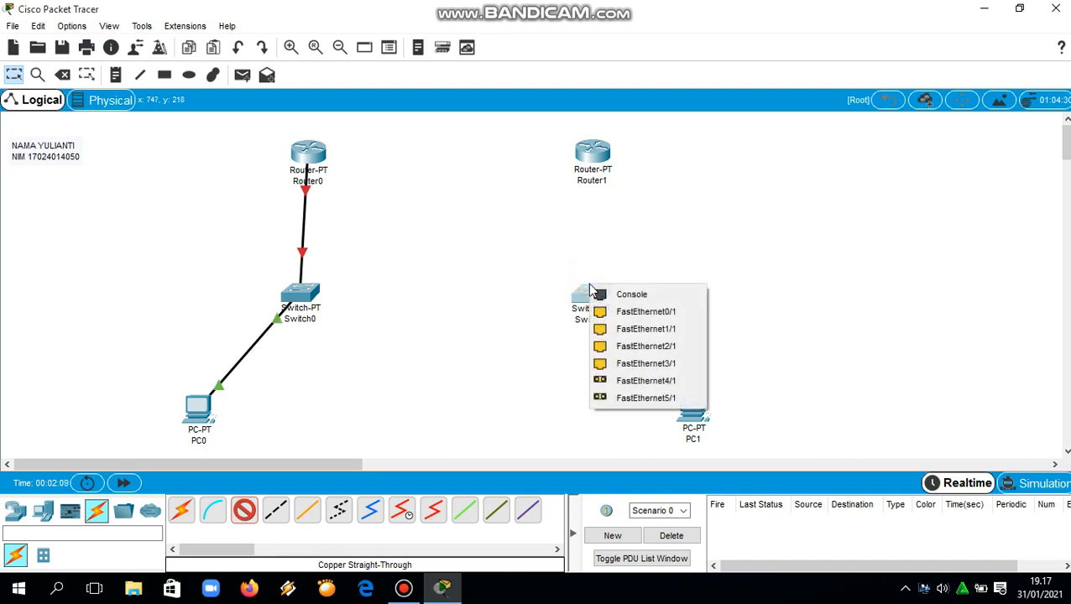
click(616, 311)
click(688, 407)
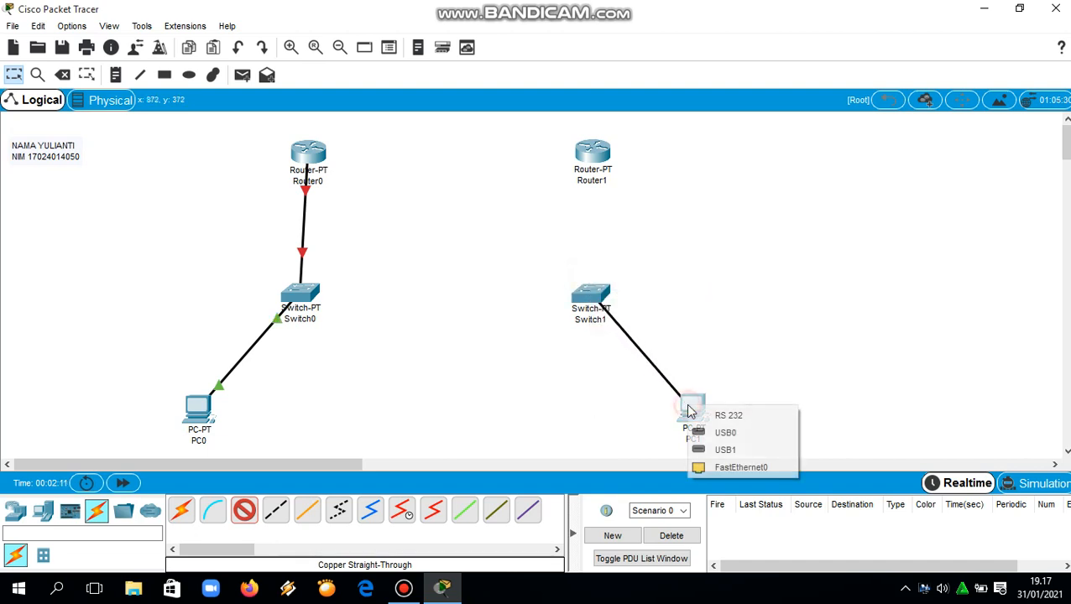
click(726, 469)
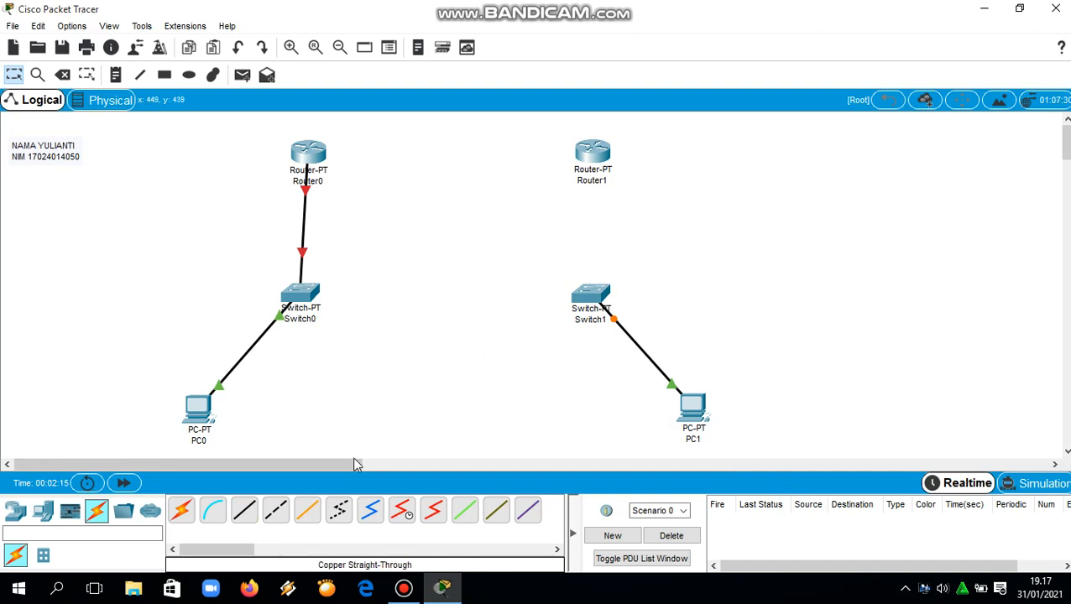
Connect Switch1 FastEthernet1/1 to Router1 FastEthernet0/0 with a Copper Straight-Through cable
click(244, 511)
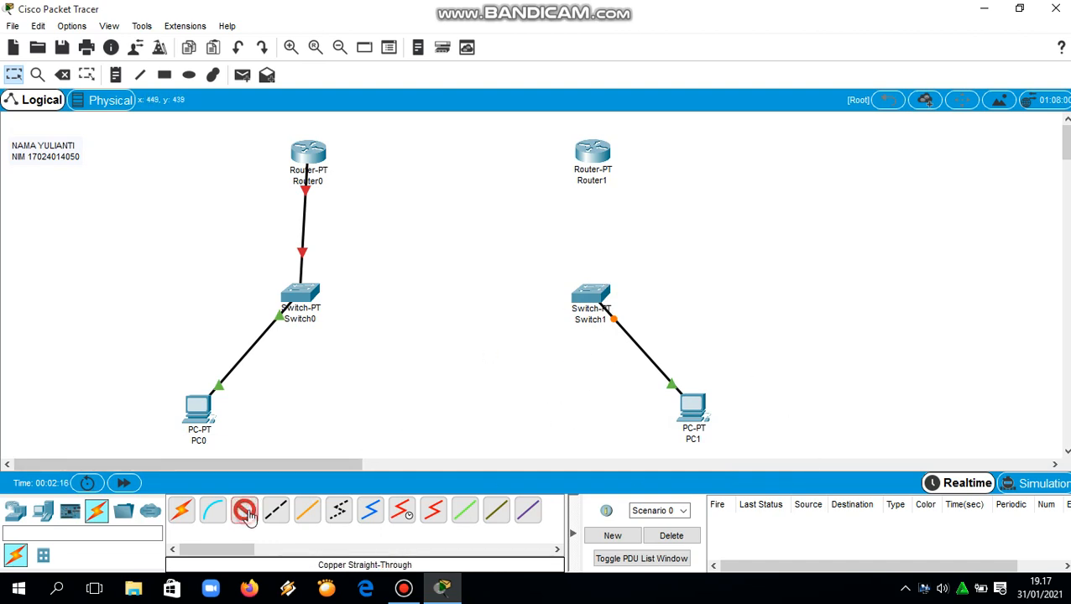
click(590, 291)
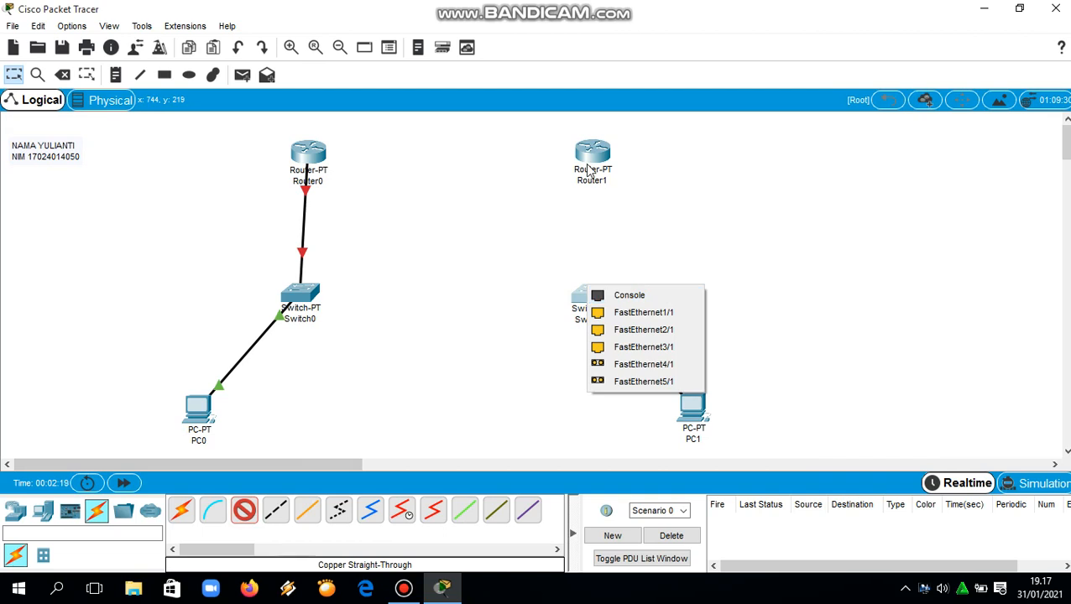
click(604, 313)
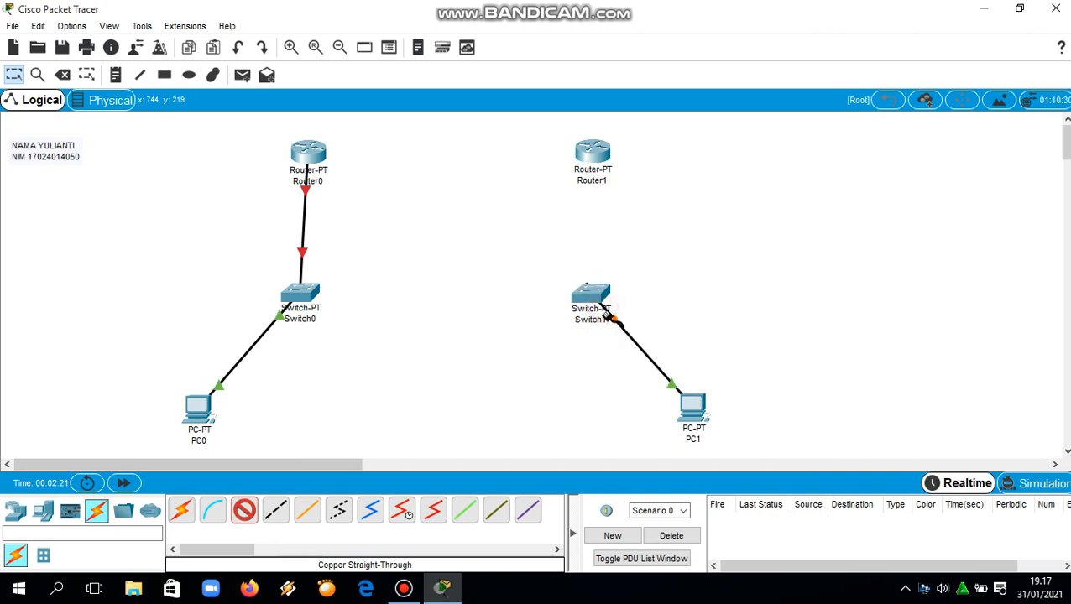
click(592, 148)
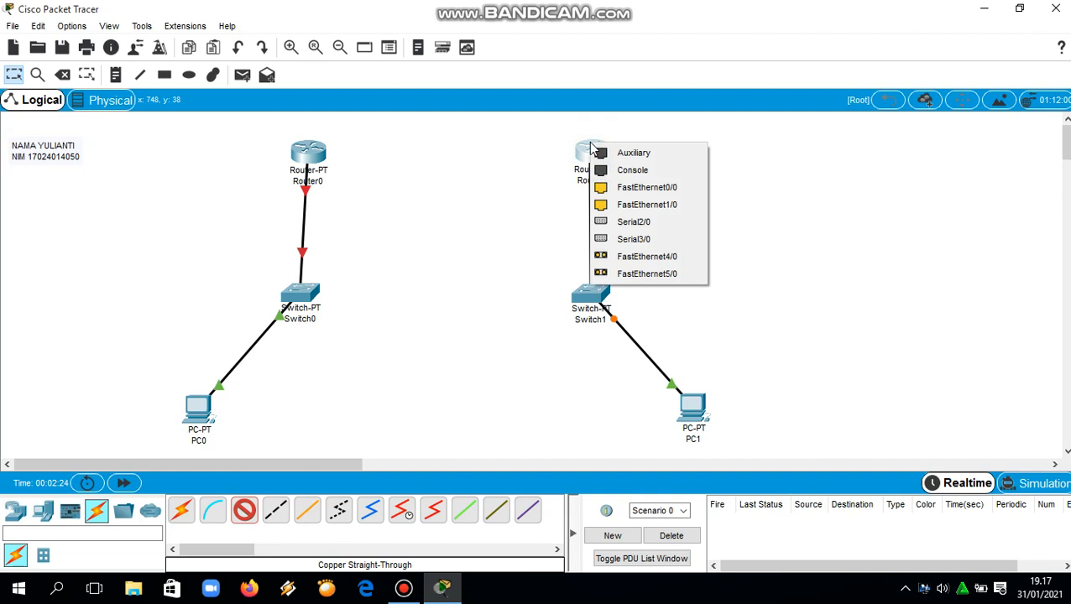
click(615, 189)
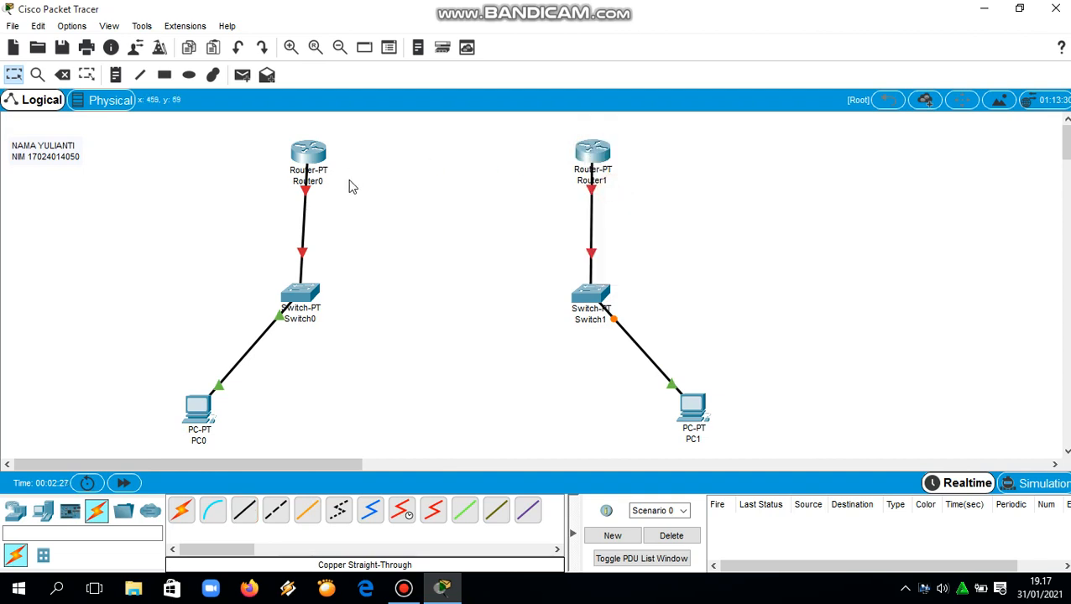
Connect Router0 Serial2/0 to Router1 Serial2/0 with a Serial DCE cable
mouse_move(311, 169)
mouse_move(585, 172)
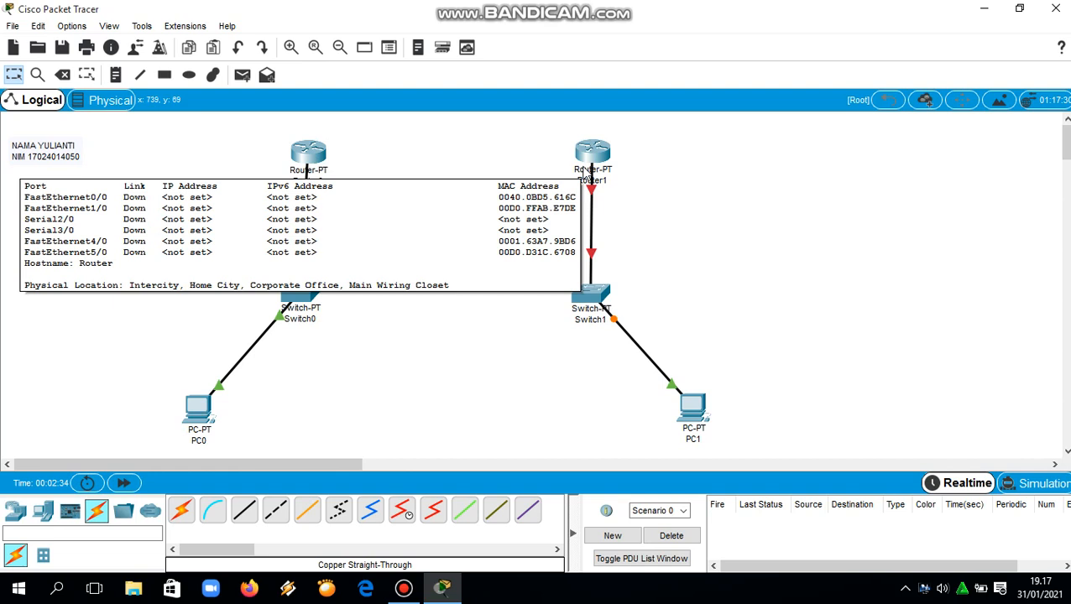
click(406, 514)
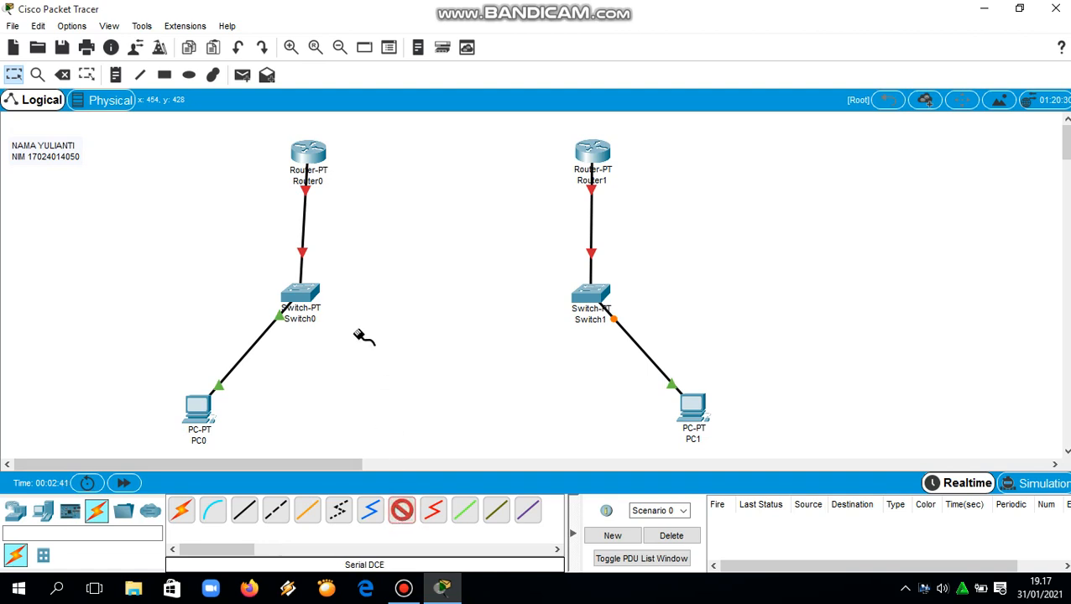
click(307, 151)
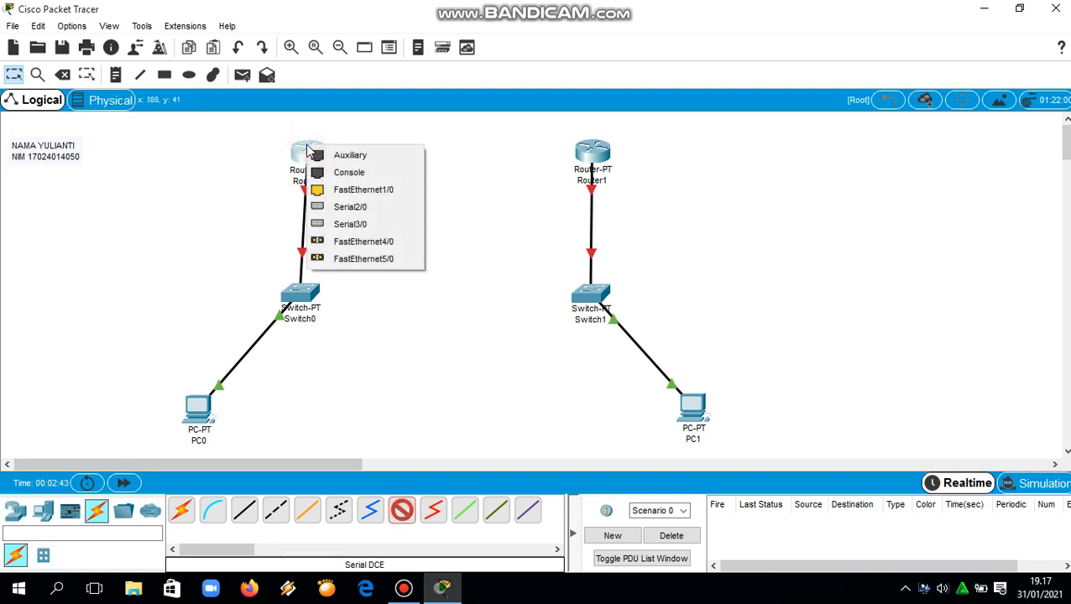
click(344, 207)
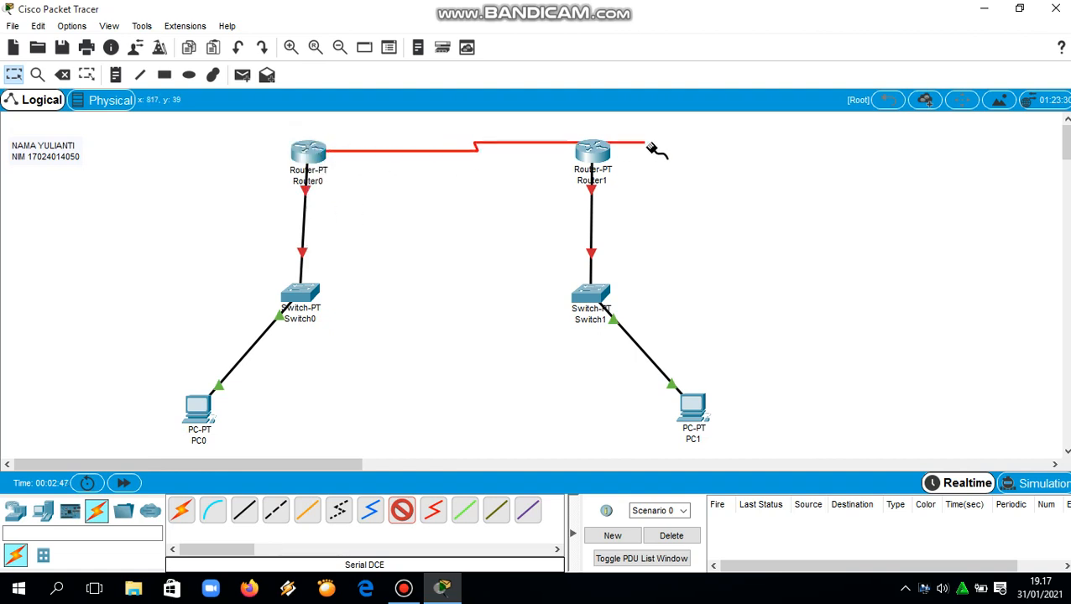
mouse_move(590, 151)
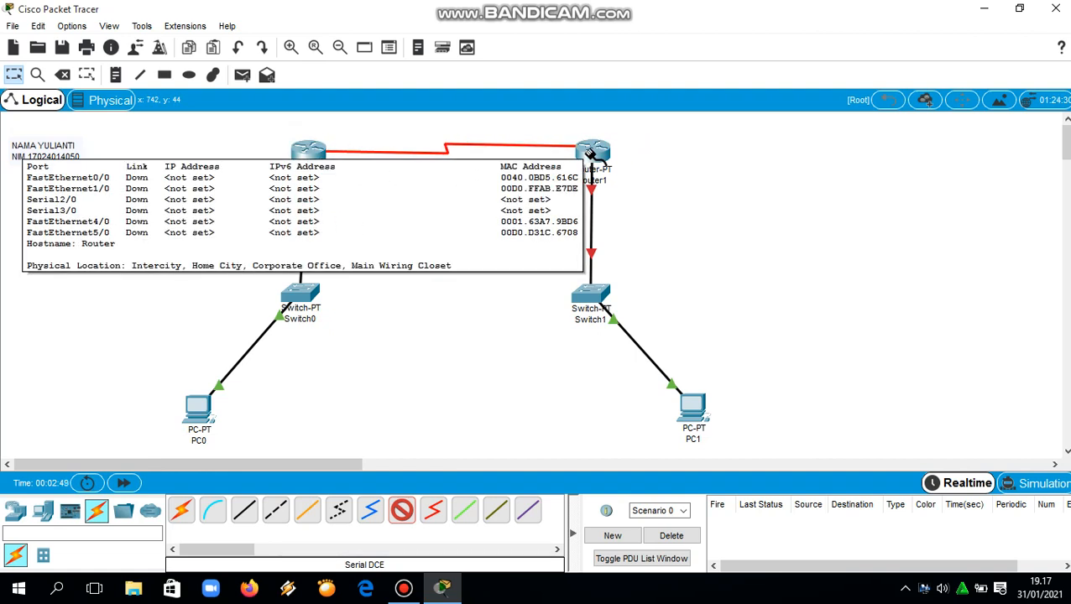
click(590, 152)
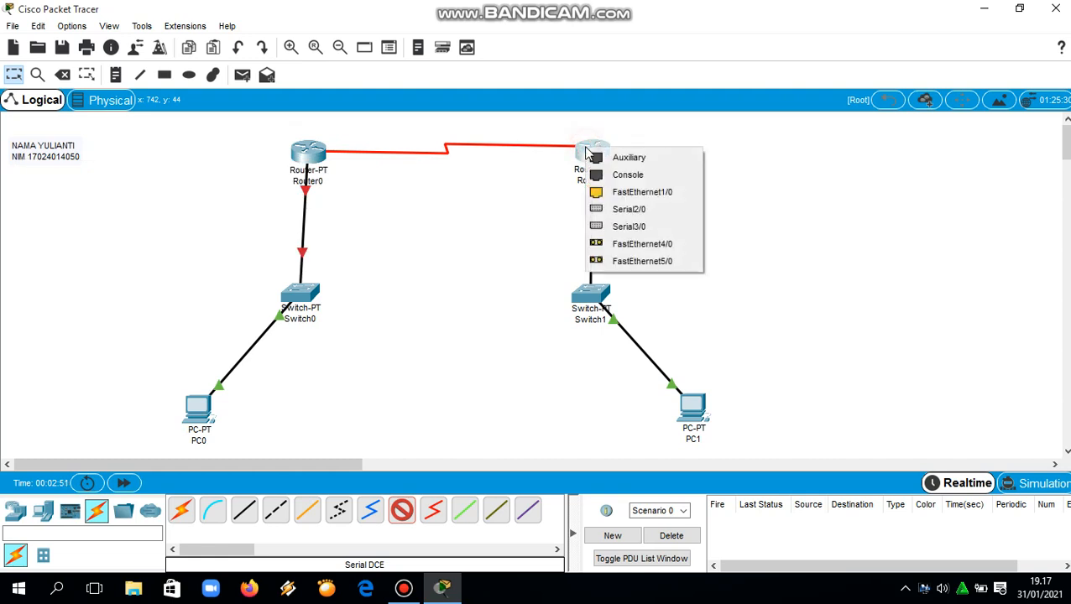
click(615, 211)
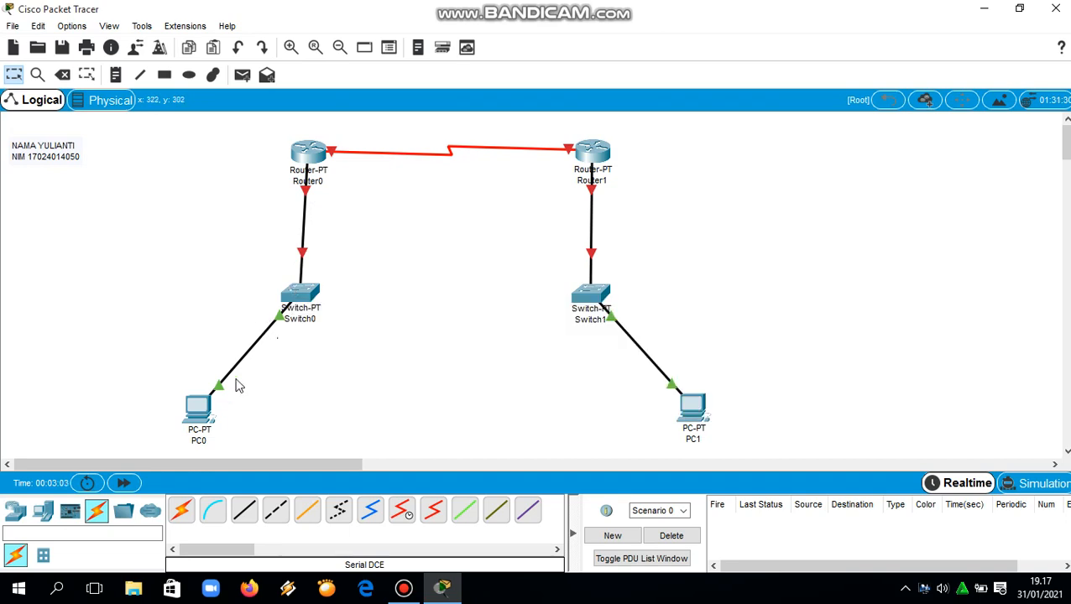
Set PC0's static IP address to 192.168.10.2 with subnet mask 255.255.255.0
click(202, 406)
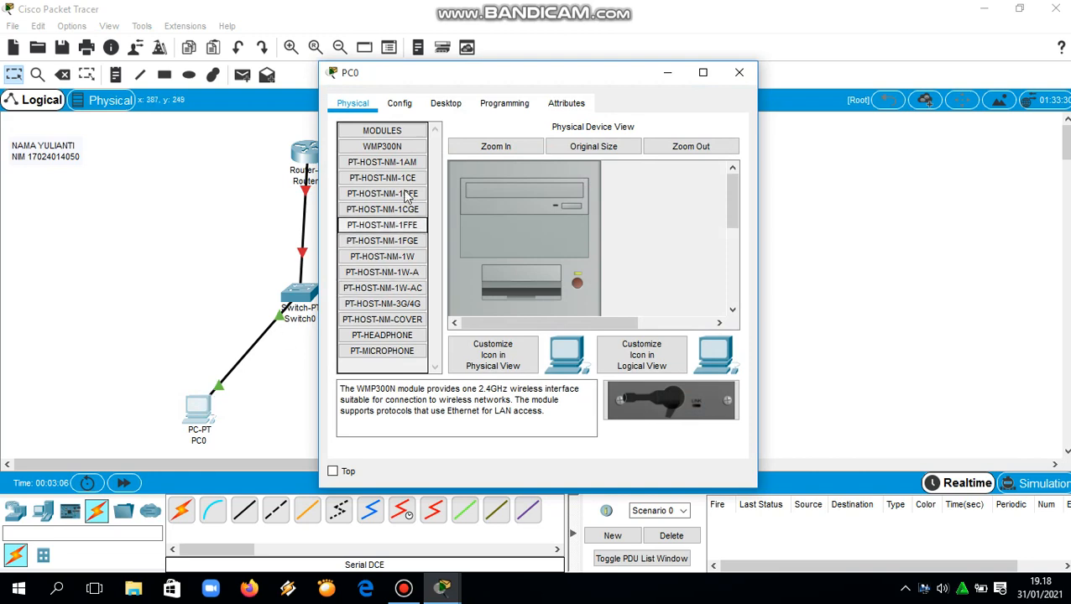
click(431, 105)
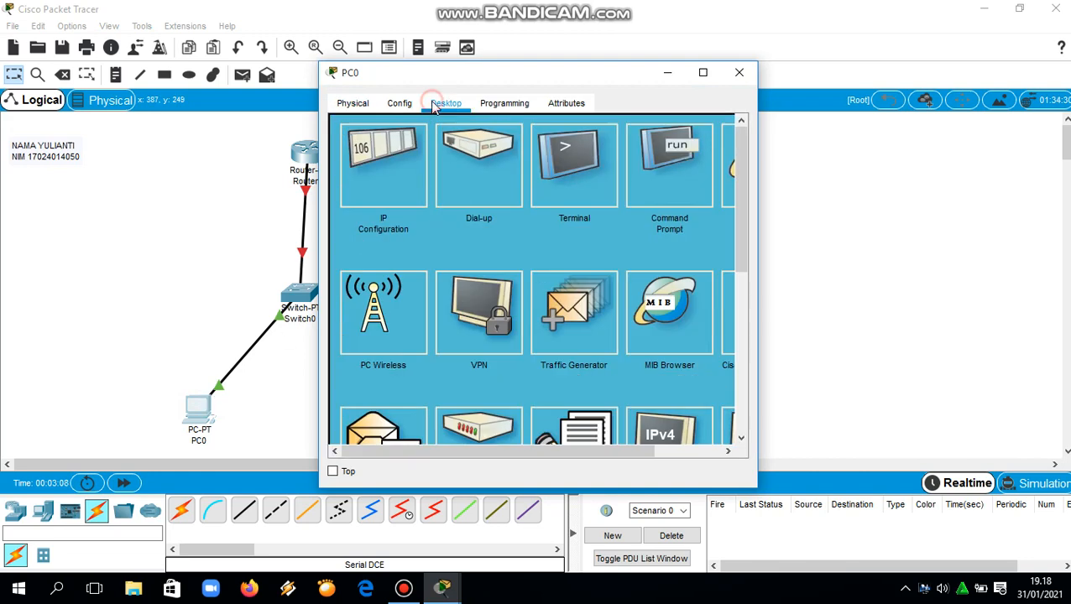
click(383, 166)
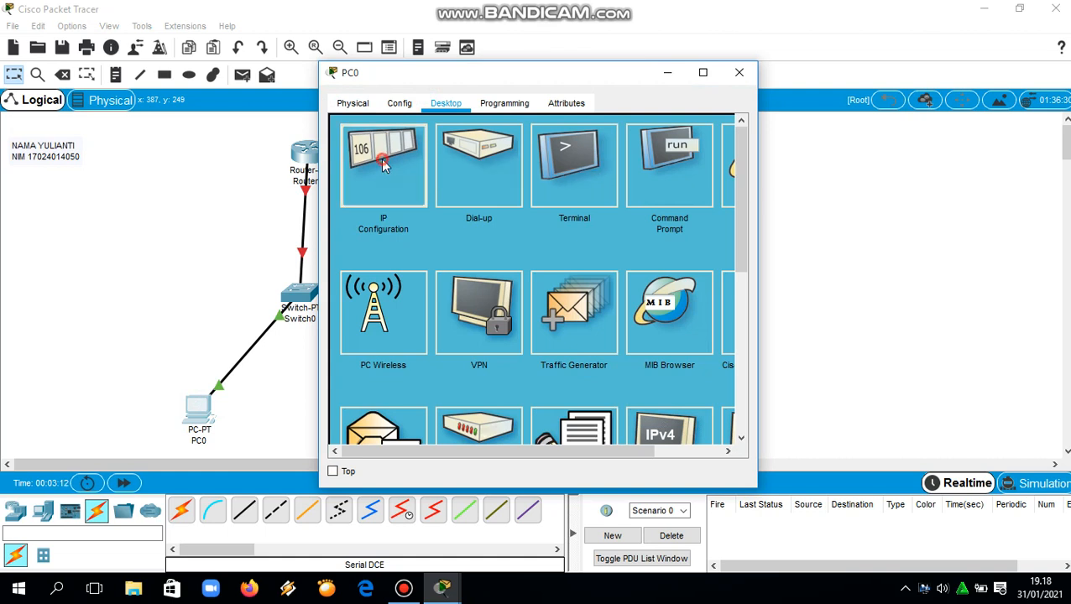
click(469, 213)
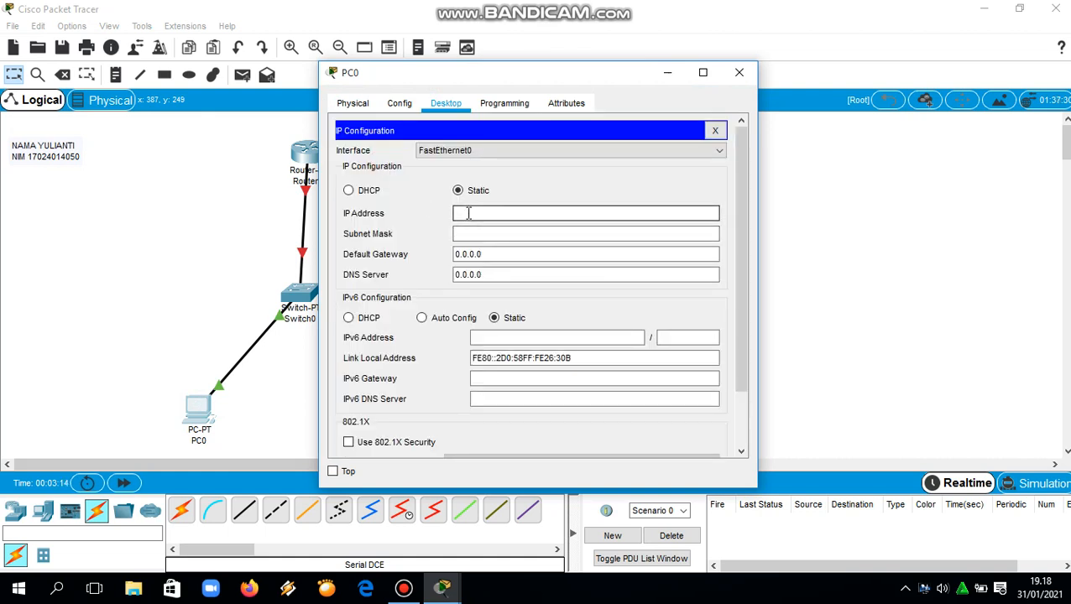
text(192.168.10.2)
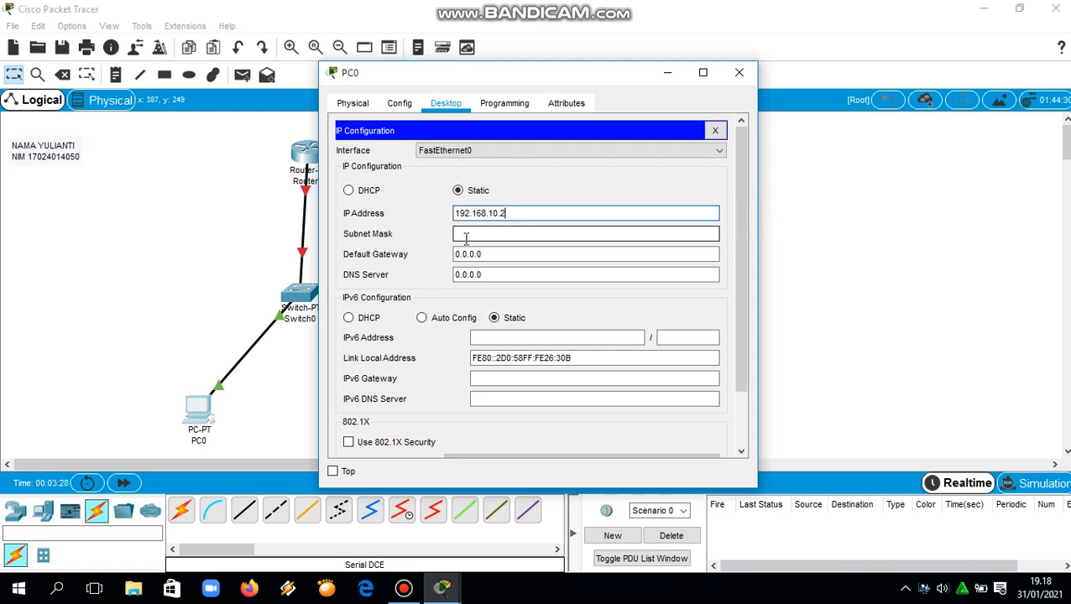
click(466, 238)
Set PC0's default gateway to 192.168.10.1 and close its configuration window
click(494, 253)
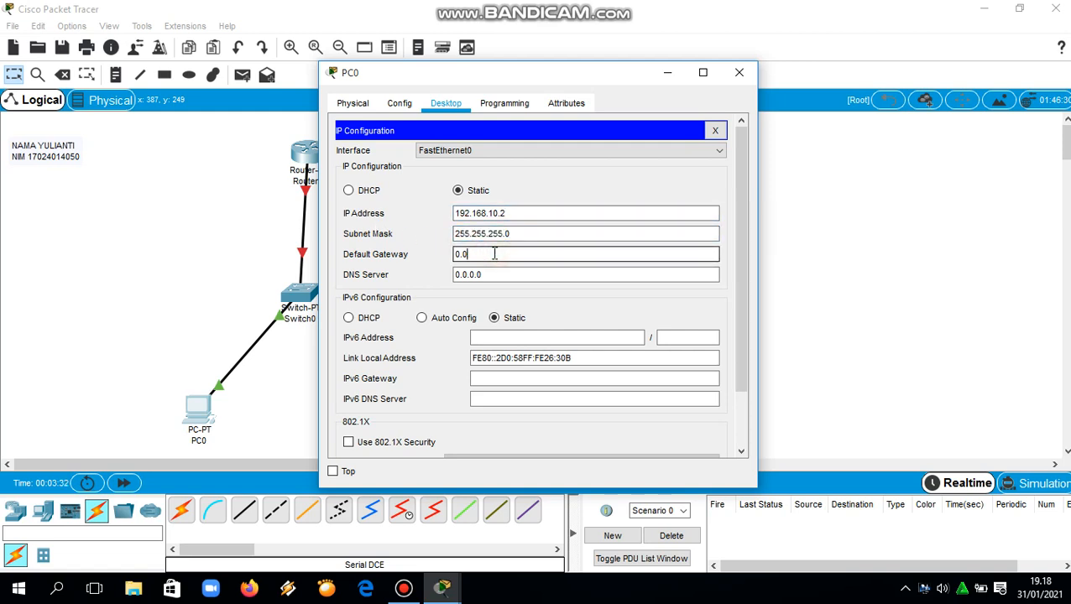
key(BackSpace)
key(BackSpace)
key(BackSpace)
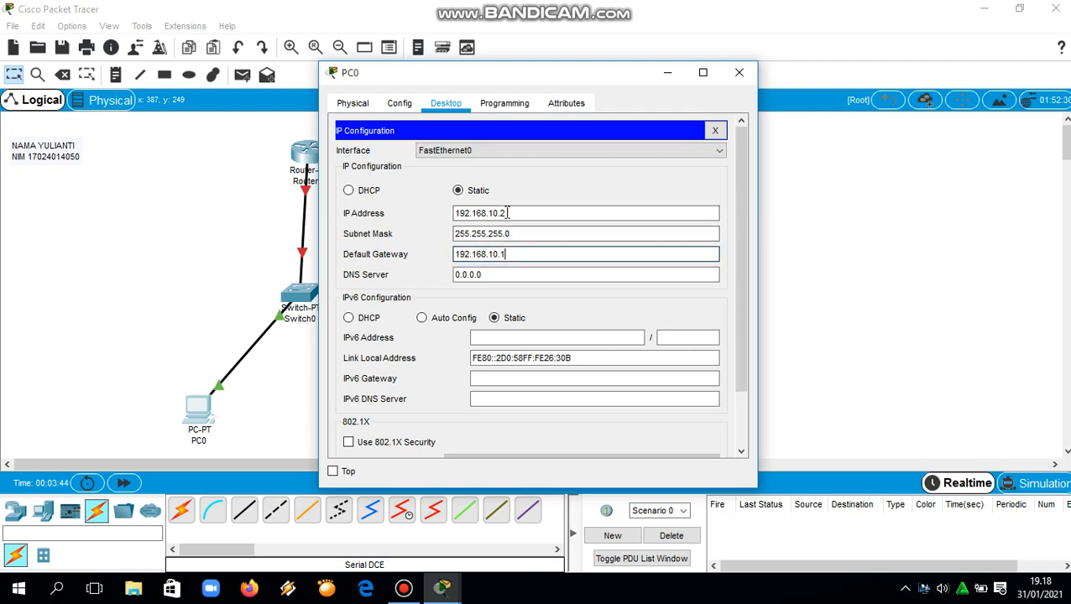
click(746, 72)
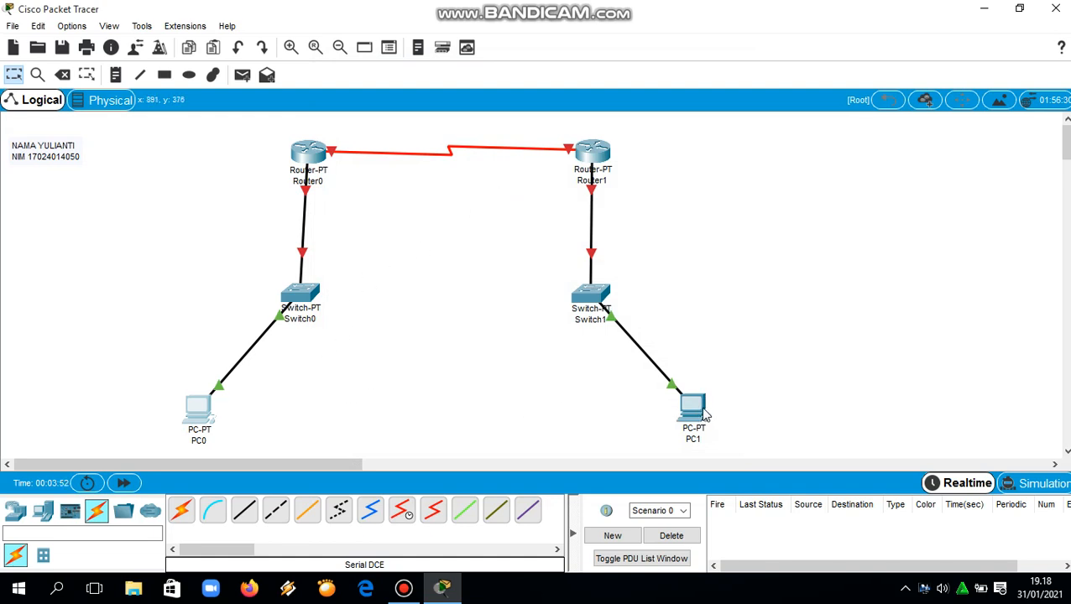
Set PC1's static IP address to 192.168.20.2 with subnet mask 255.255.255.0
mouse_move(703, 411)
click(697, 406)
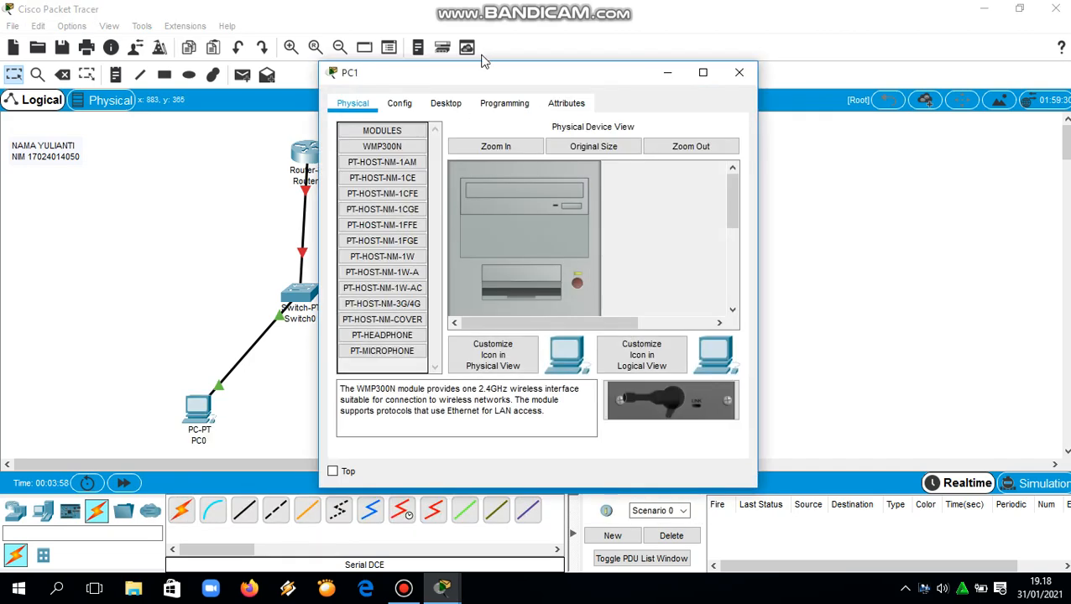
click(447, 105)
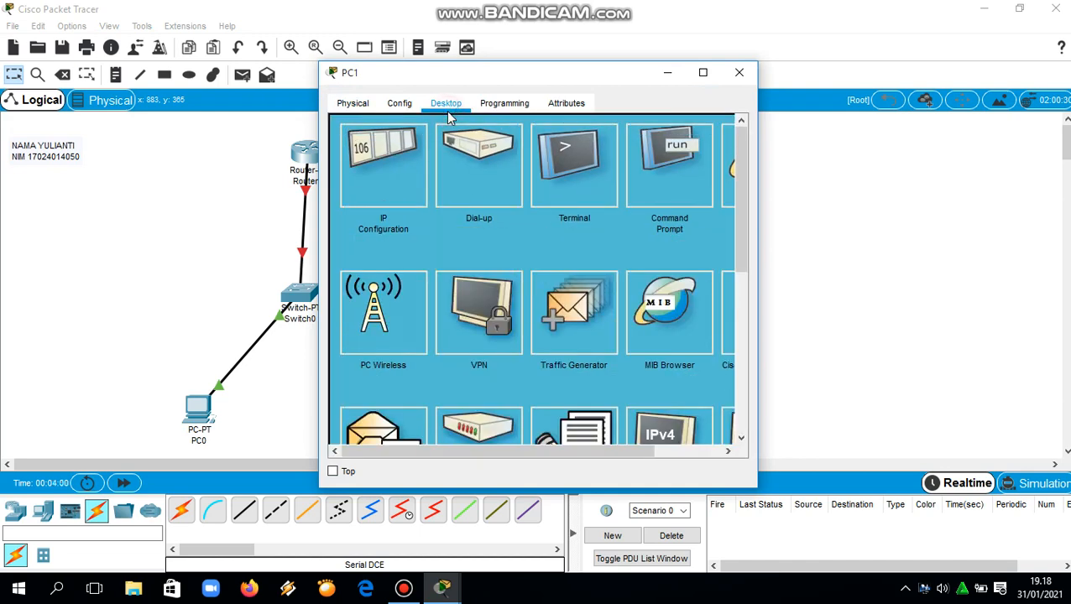
click(399, 160)
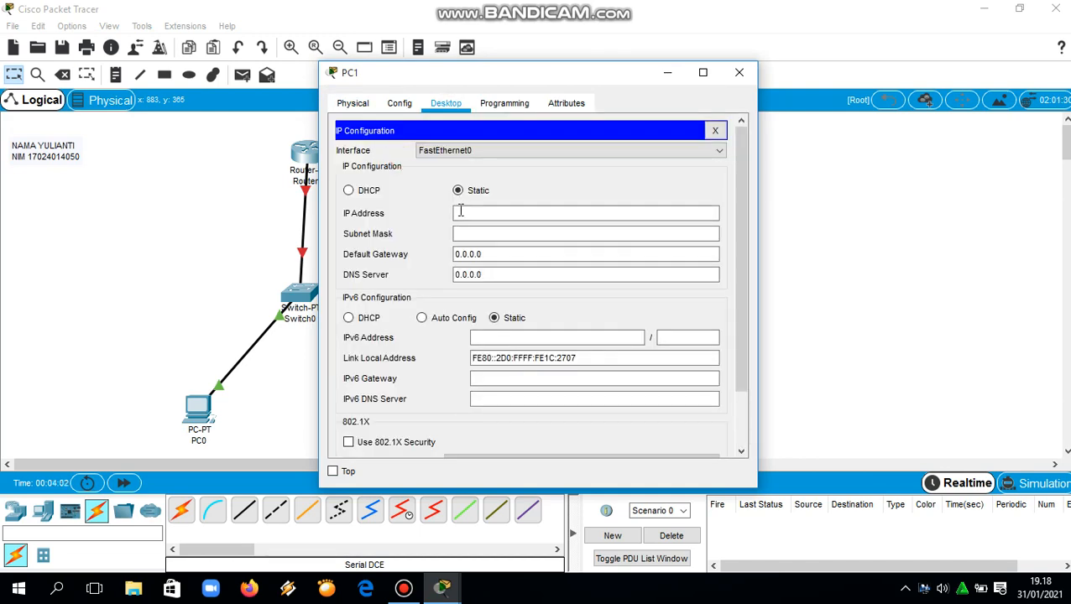
click(461, 212)
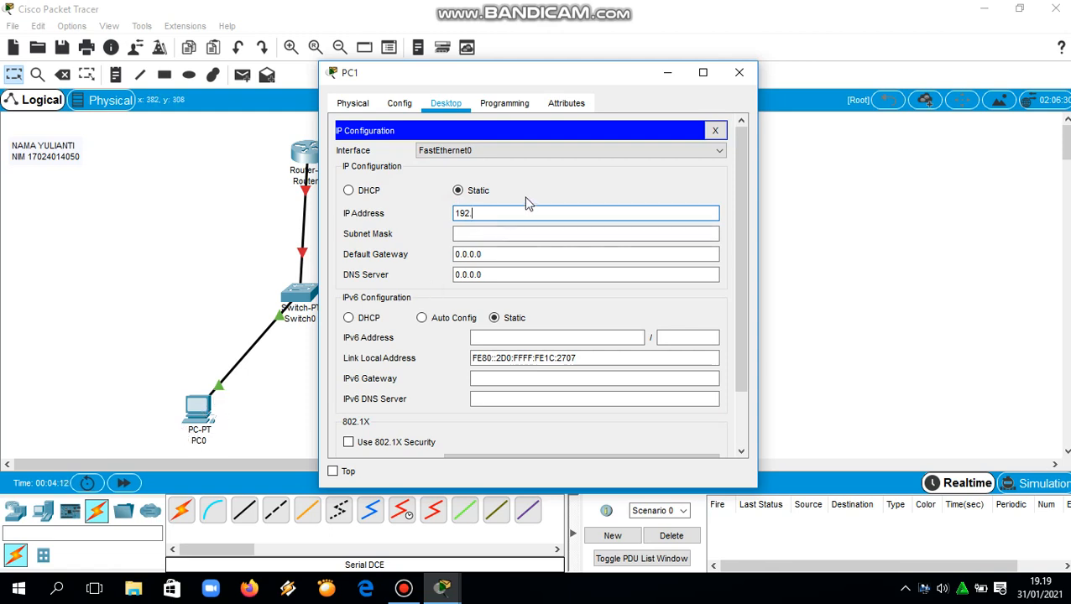
click(492, 233)
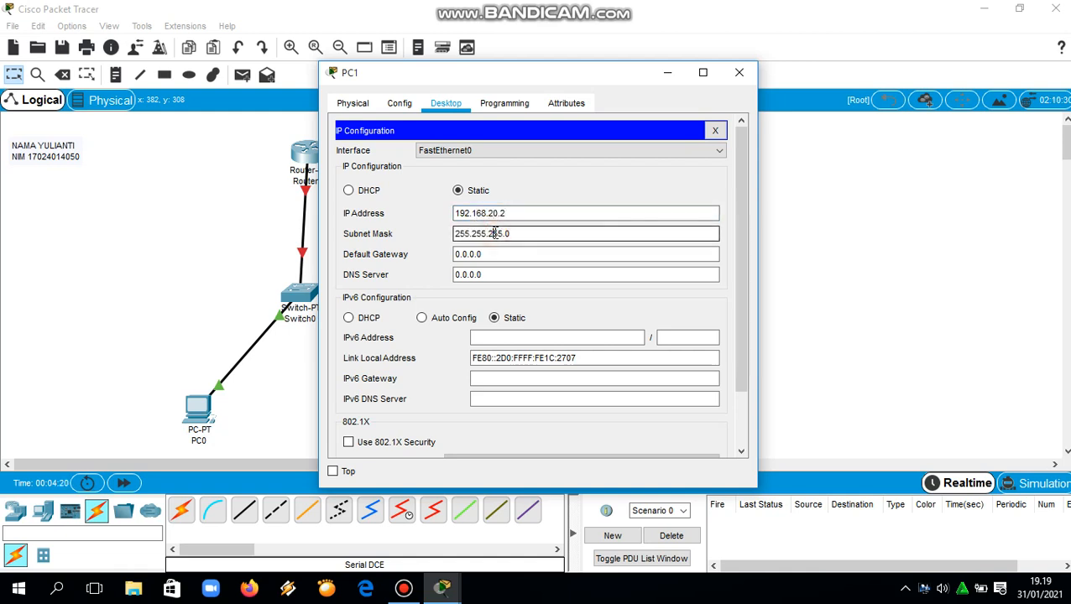
Set PC1's default gateway to 192.168.20.1 and close its configuration window
click(498, 255)
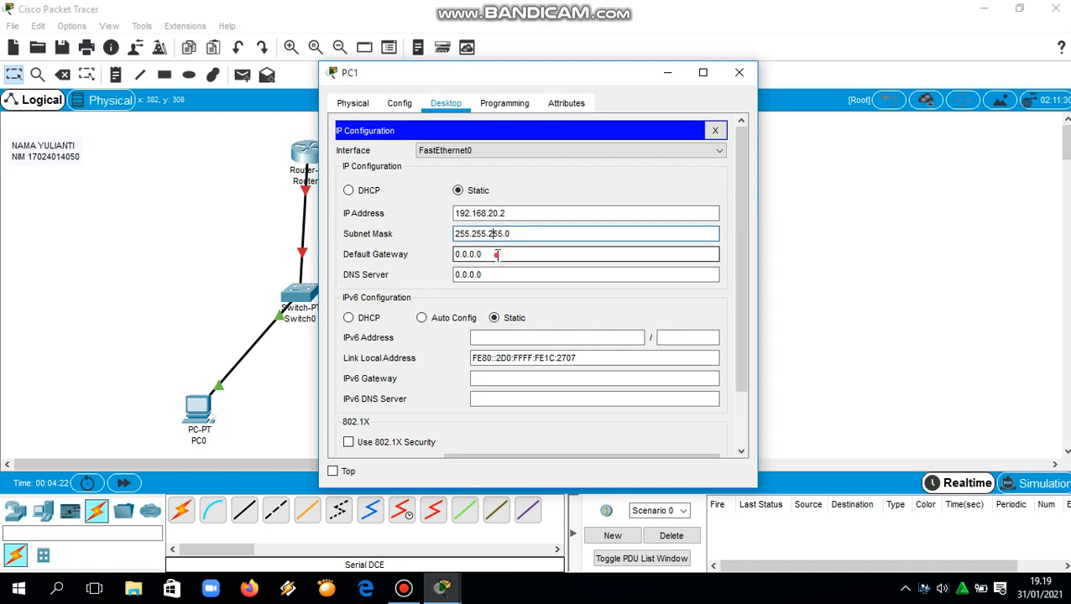
key(BackSpace)
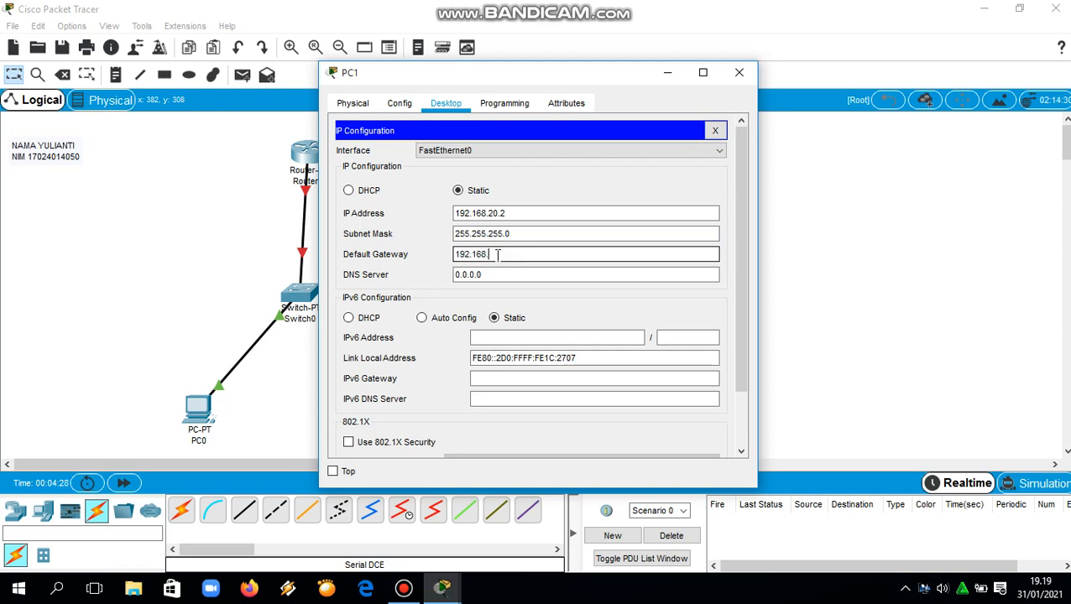
text(192.168.20.1)
click(738, 73)
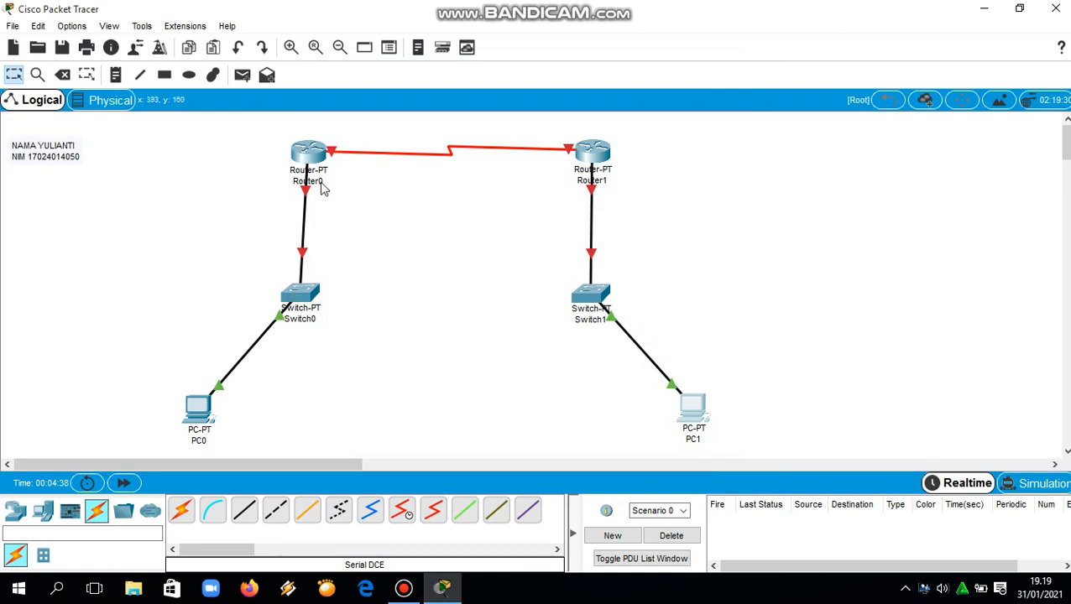
Turn on the FastEthernet0/0 port in Router0's interface configuration
mouse_move(316, 159)
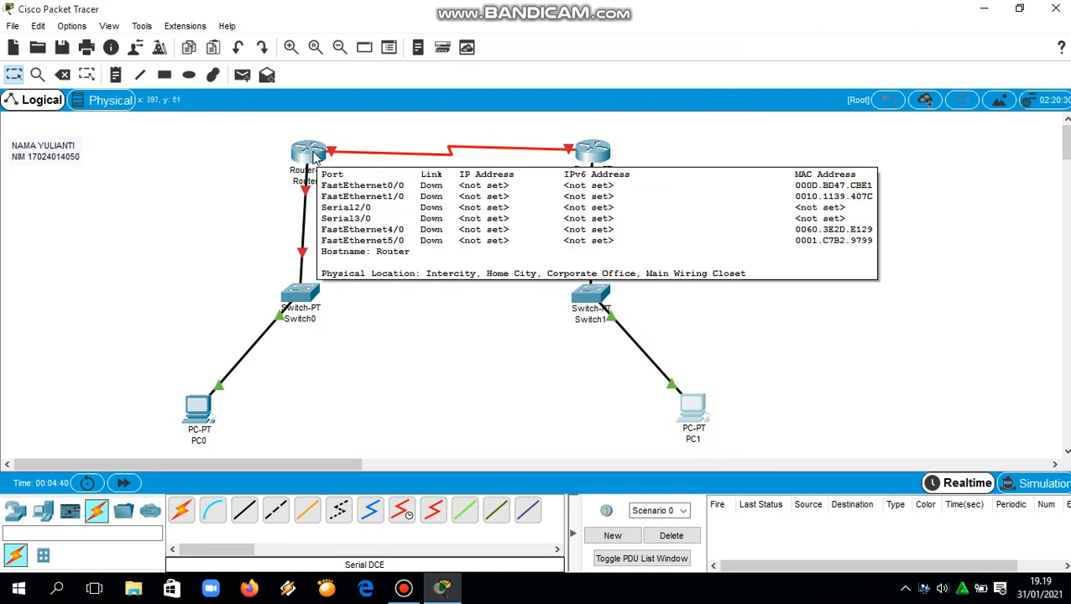
click(308, 154)
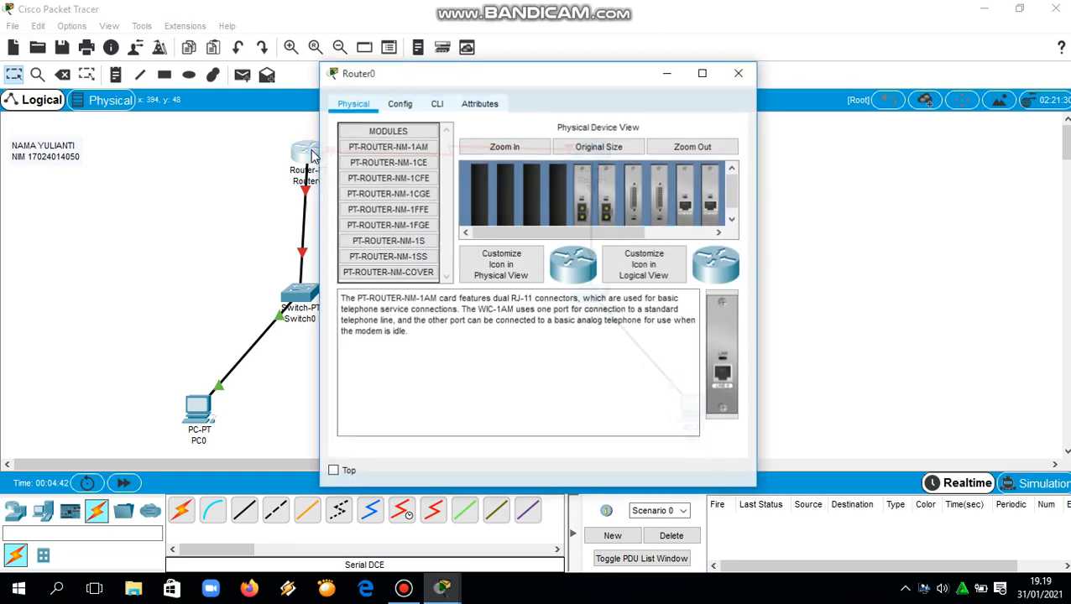
click(390, 104)
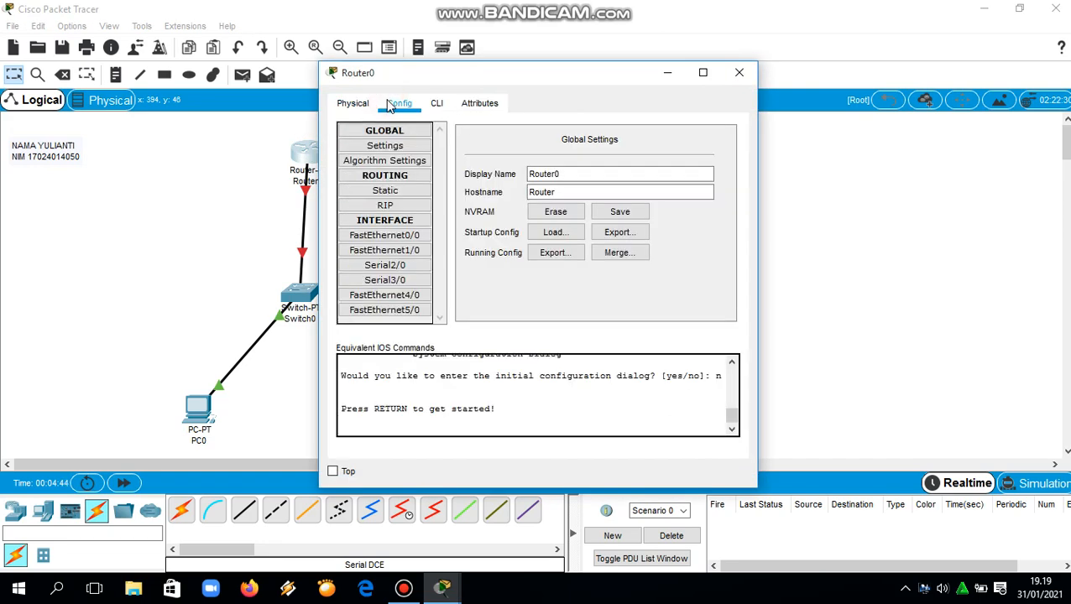
click(402, 236)
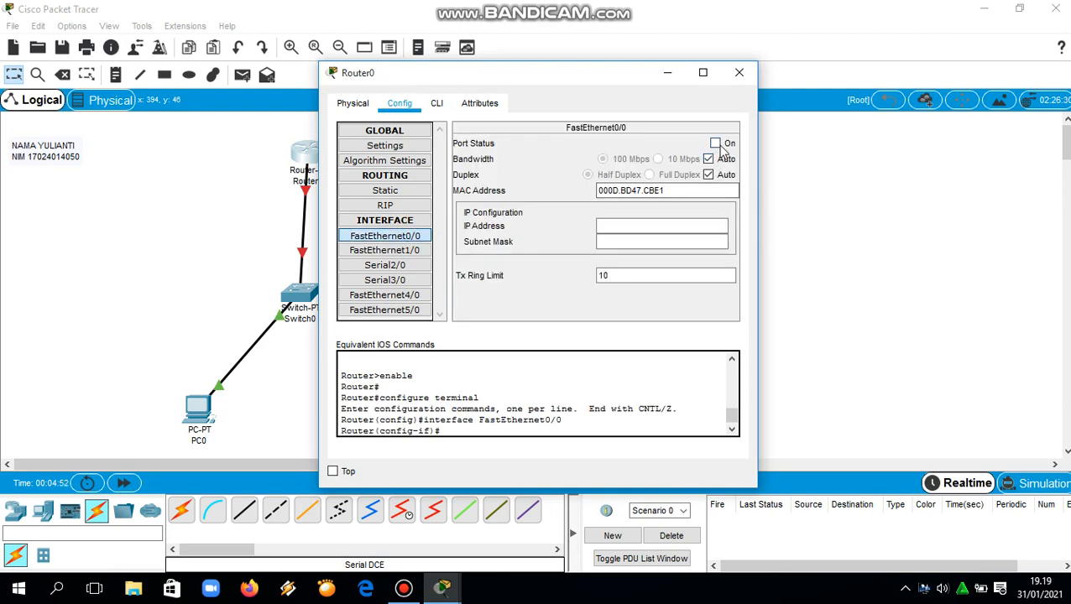
click(715, 143)
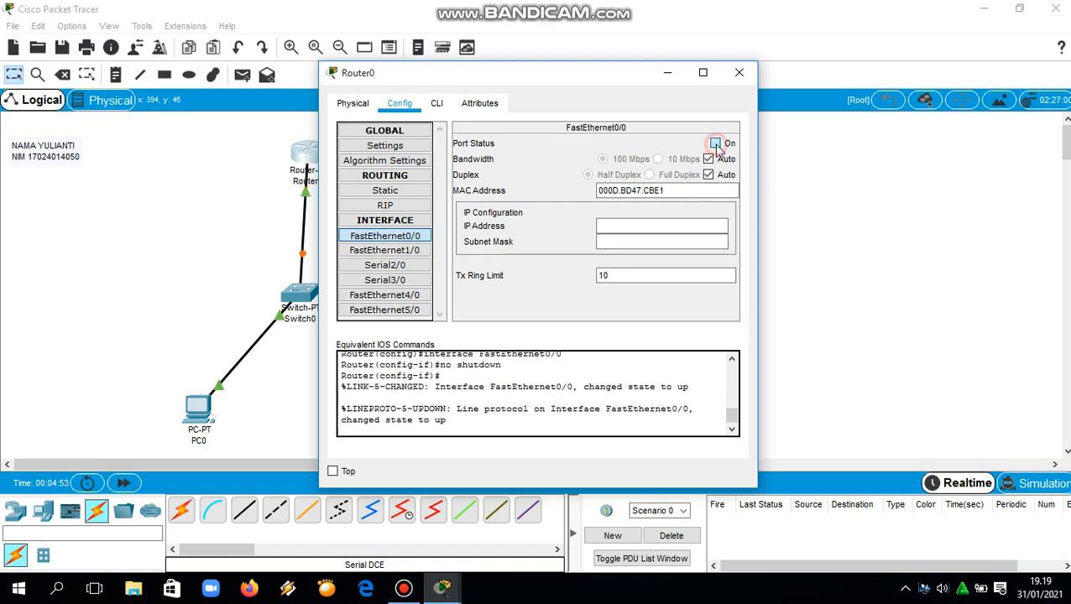
Assign IP address 192.168.10.1 and subnet mask 255.255.255.0 to Router0's FastEthernet0/0, and close the router window
click(634, 225)
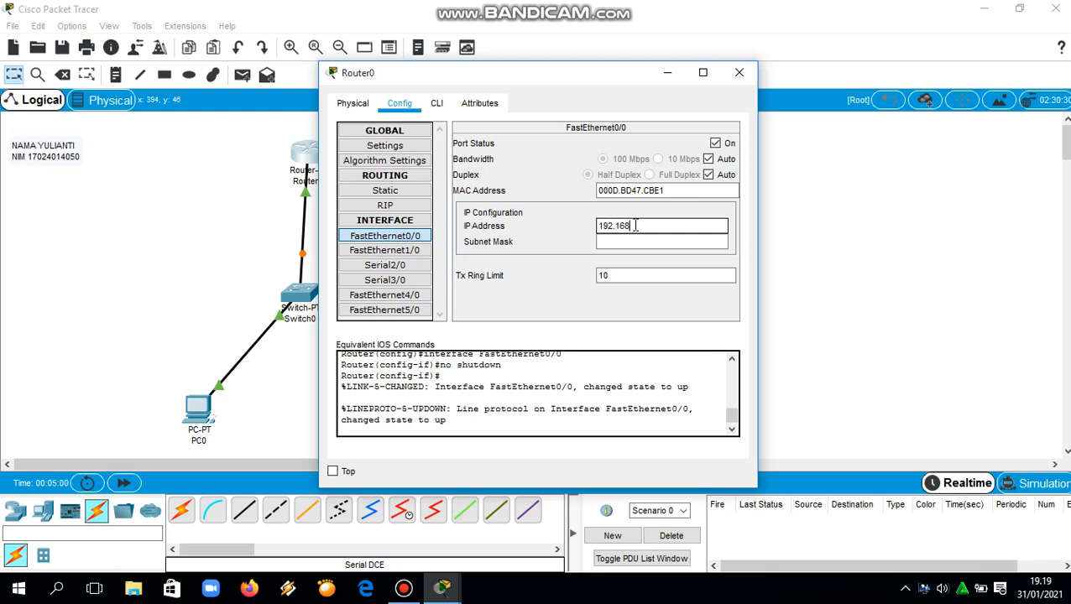
text(192.168.10.1)
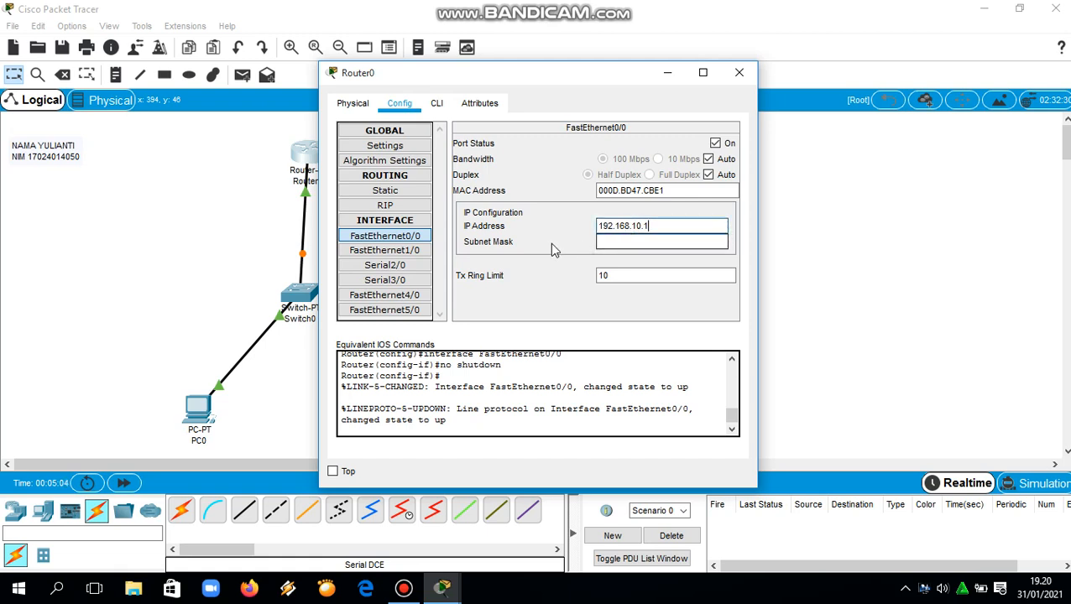
click(615, 244)
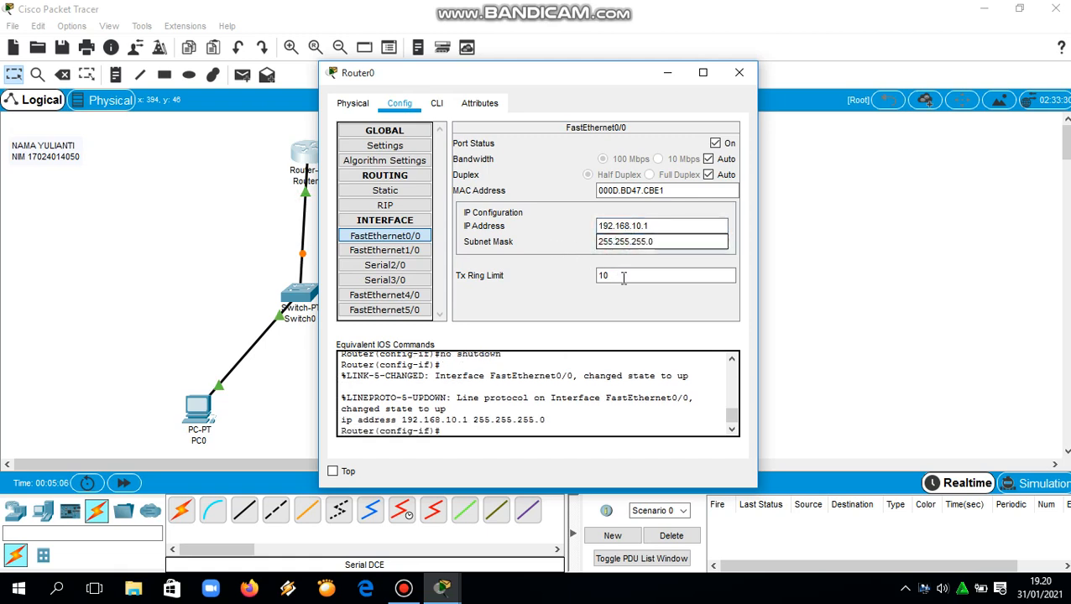
click(738, 84)
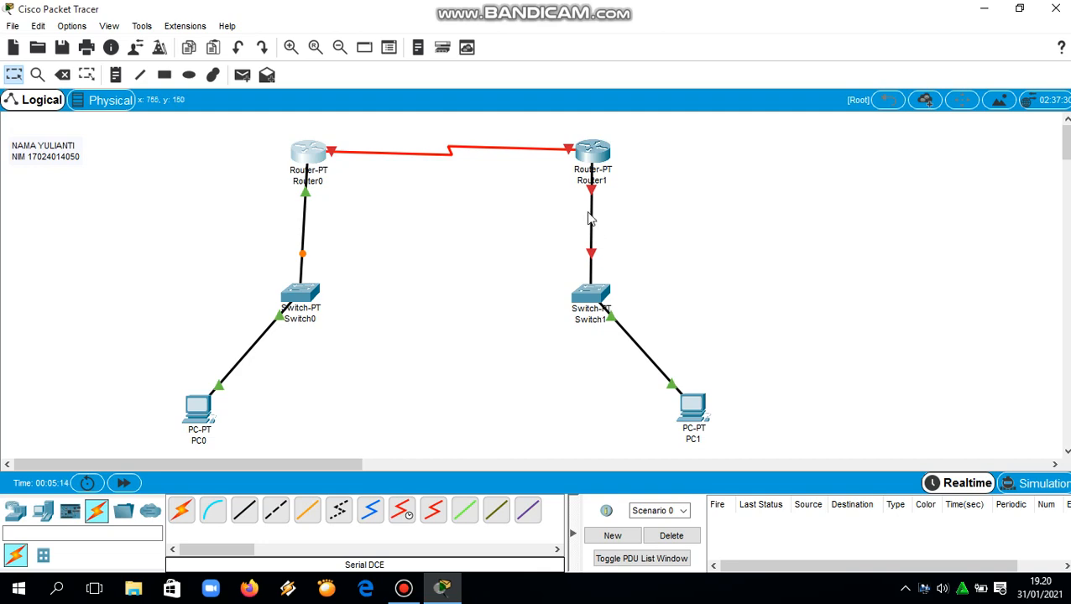
Turn on the FastEthernet0/0 port in Router1's interface configuration
click(590, 149)
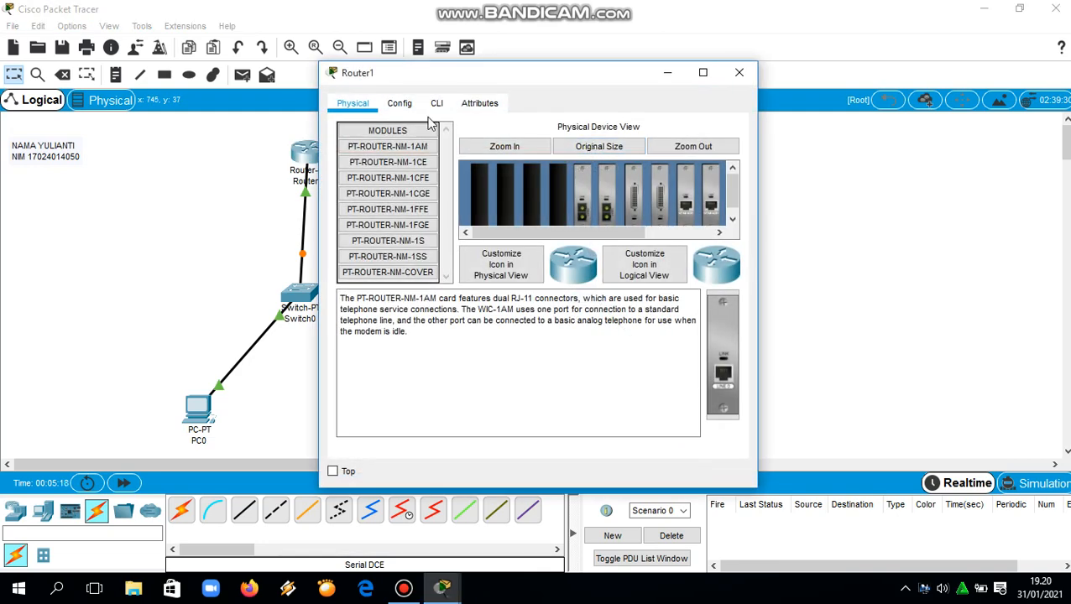
click(401, 106)
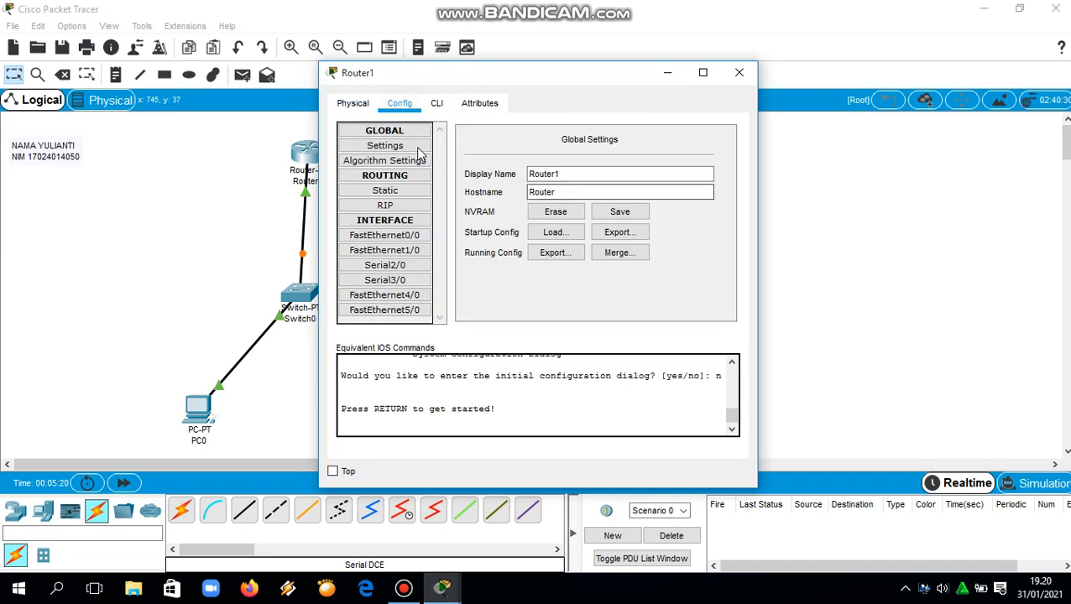
click(394, 238)
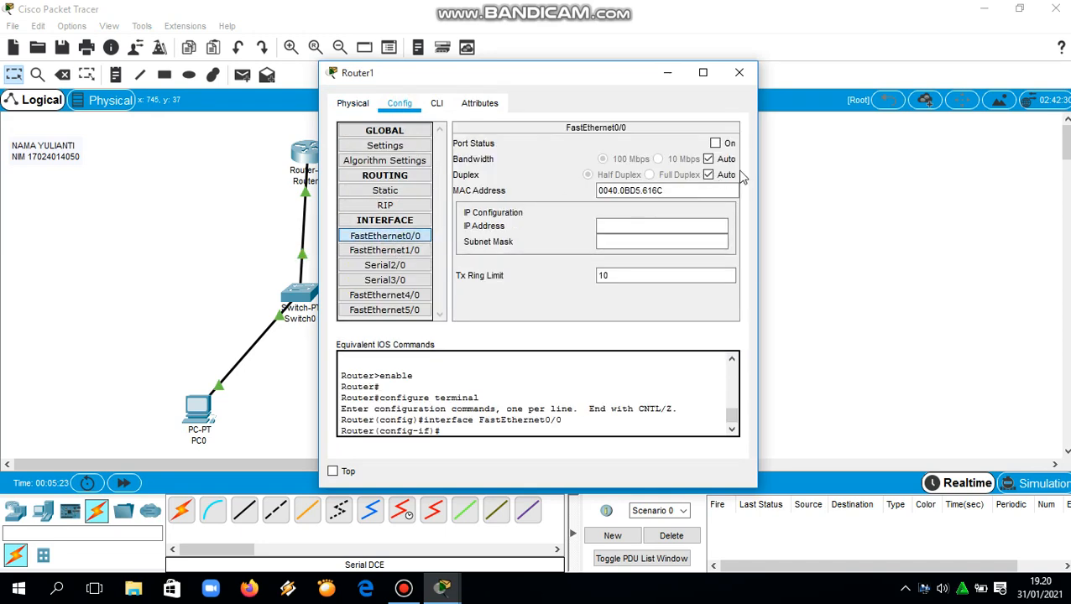
click(715, 144)
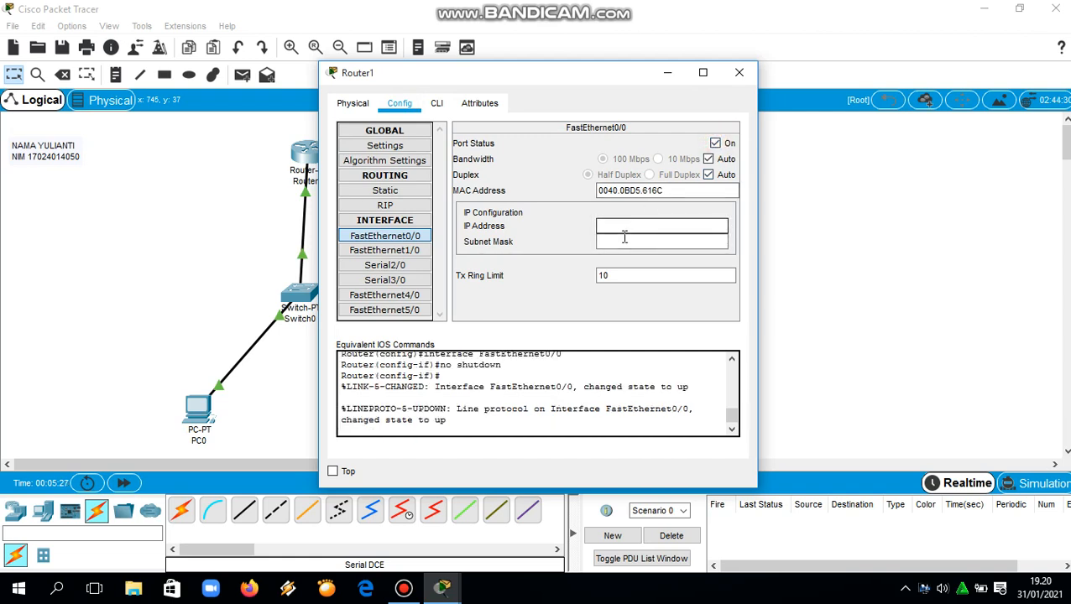
Assign IP address 192.168.20.1 and subnet mask 255.255.255.0 to Router1's FastEthernet0/0, and close the router window
click(623, 228)
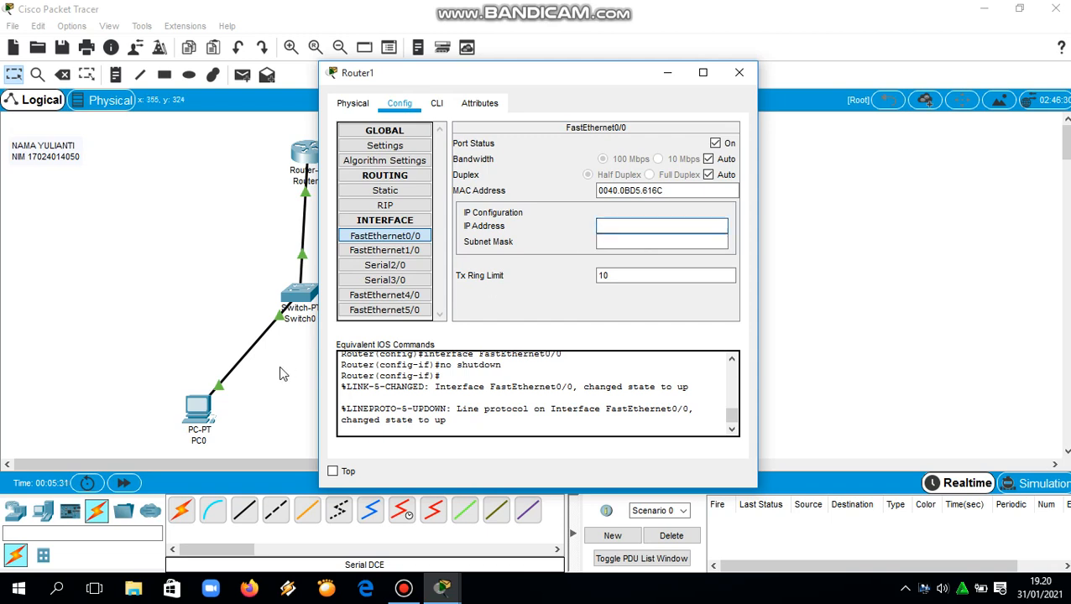
click(779, 326)
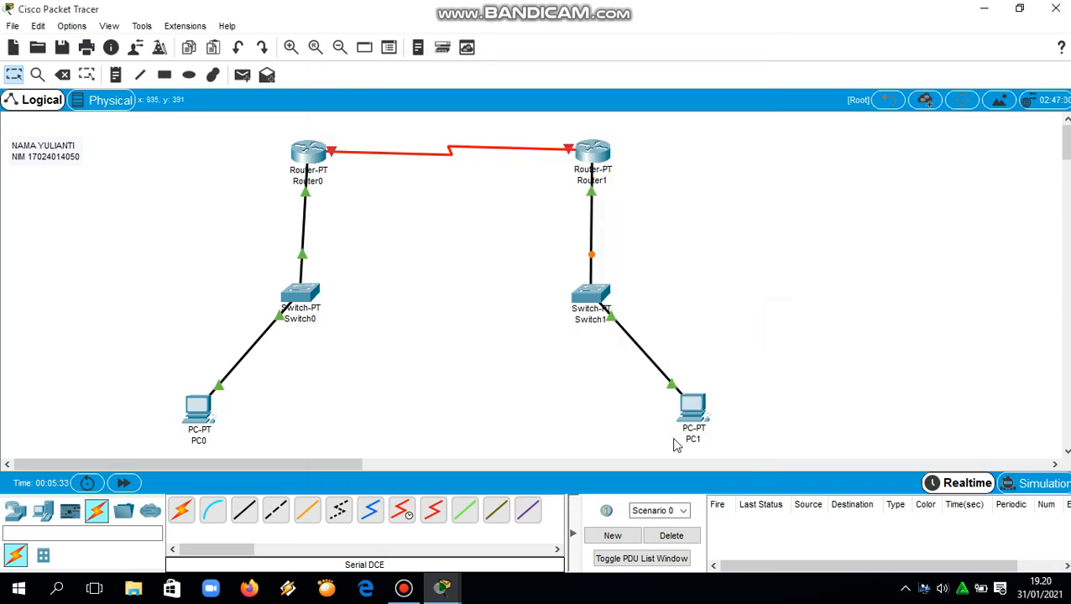
click(602, 165)
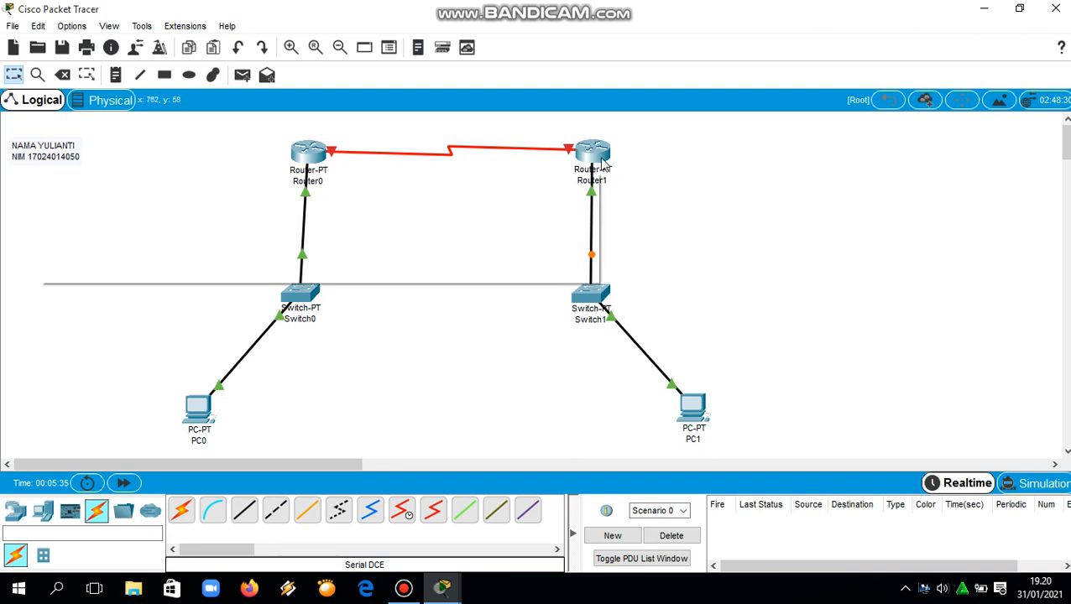
click(604, 225)
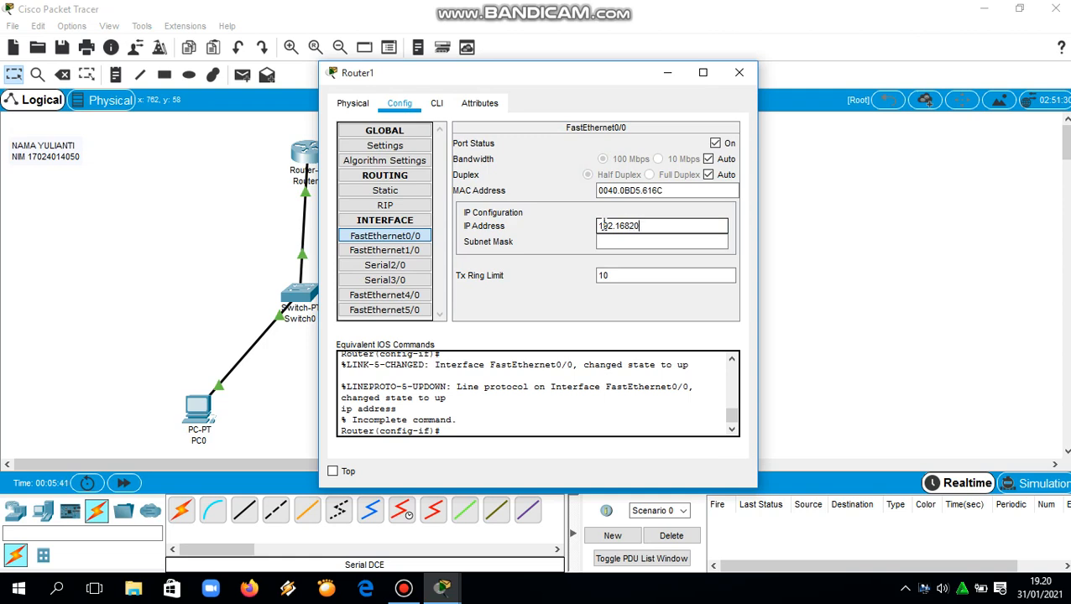
key(BackSpace)
key(BackSpace)
click(607, 241)
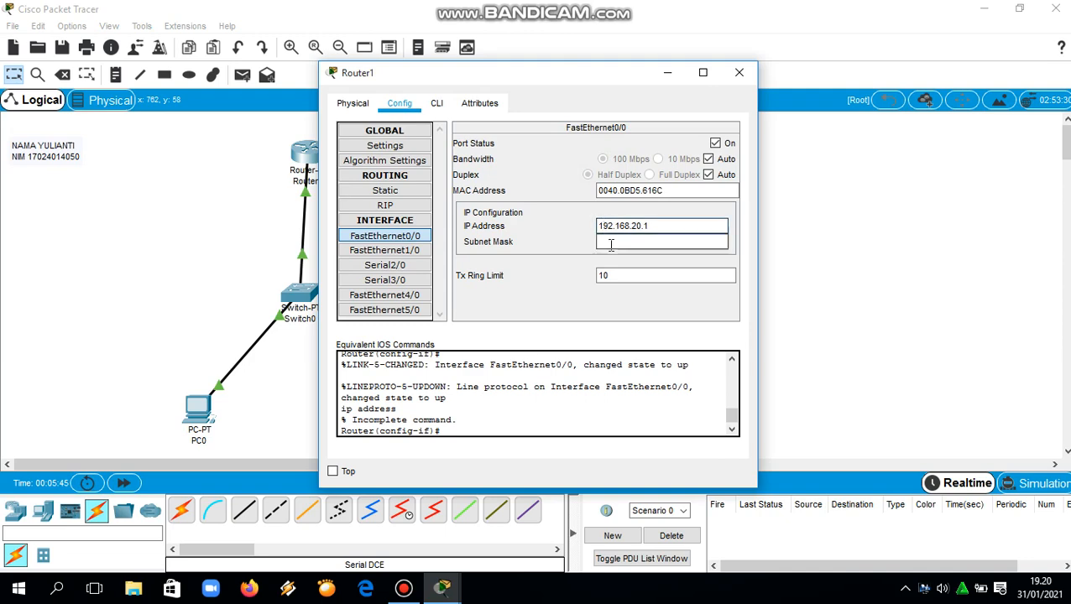
click(739, 74)
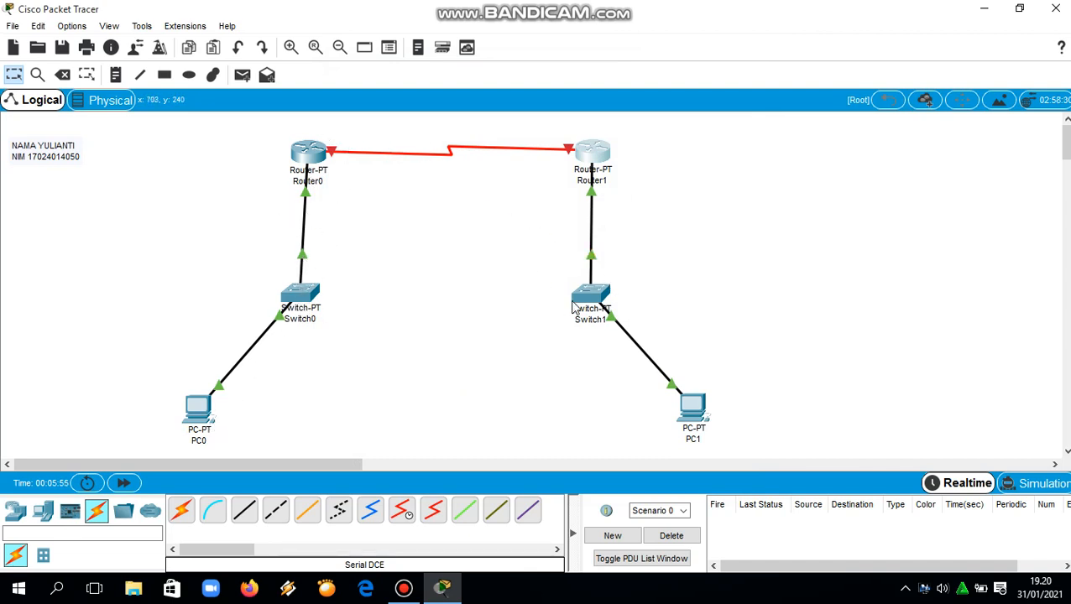
Turn on the Serial2/0 port in Router0's interface configuration
click(316, 154)
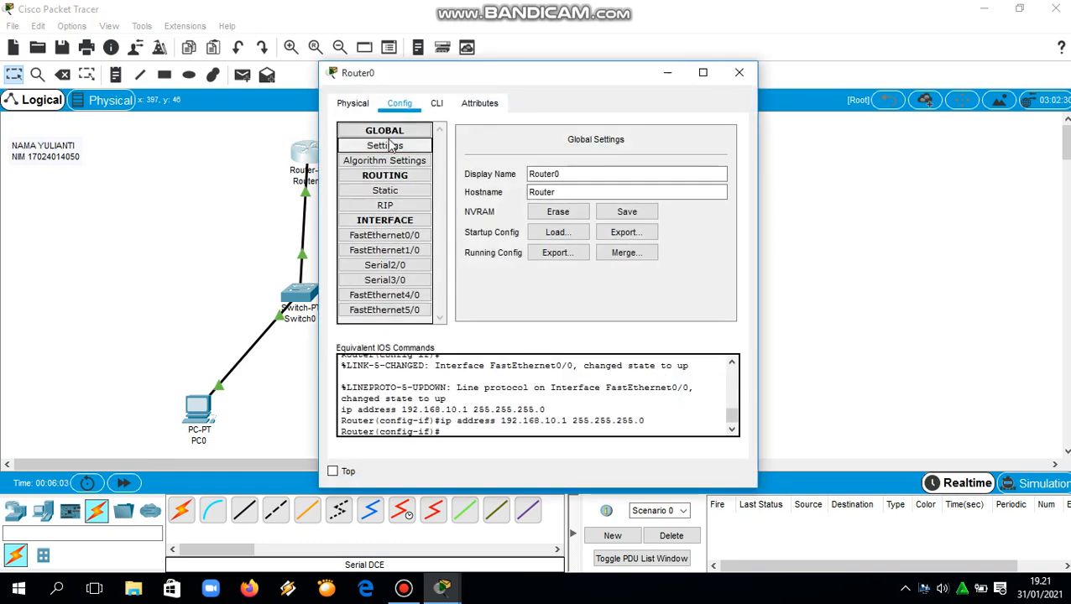
click(390, 102)
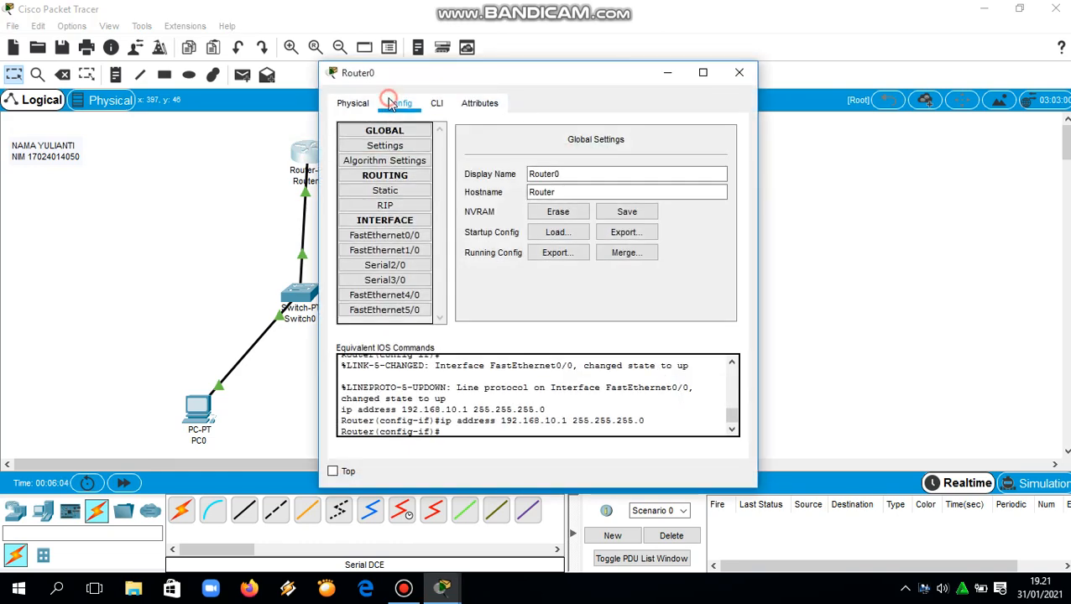
click(394, 264)
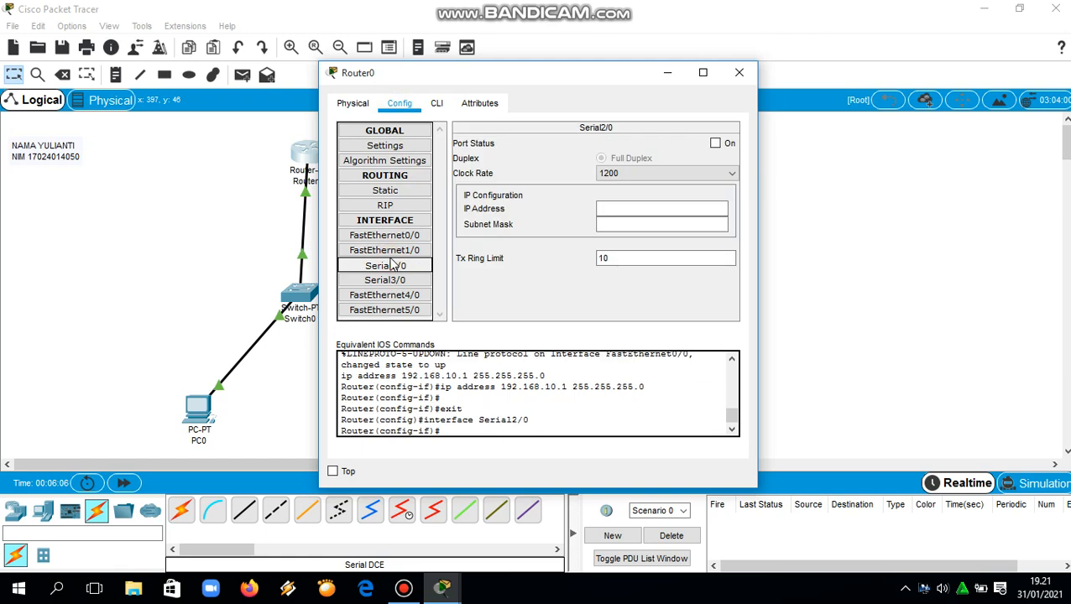
click(716, 144)
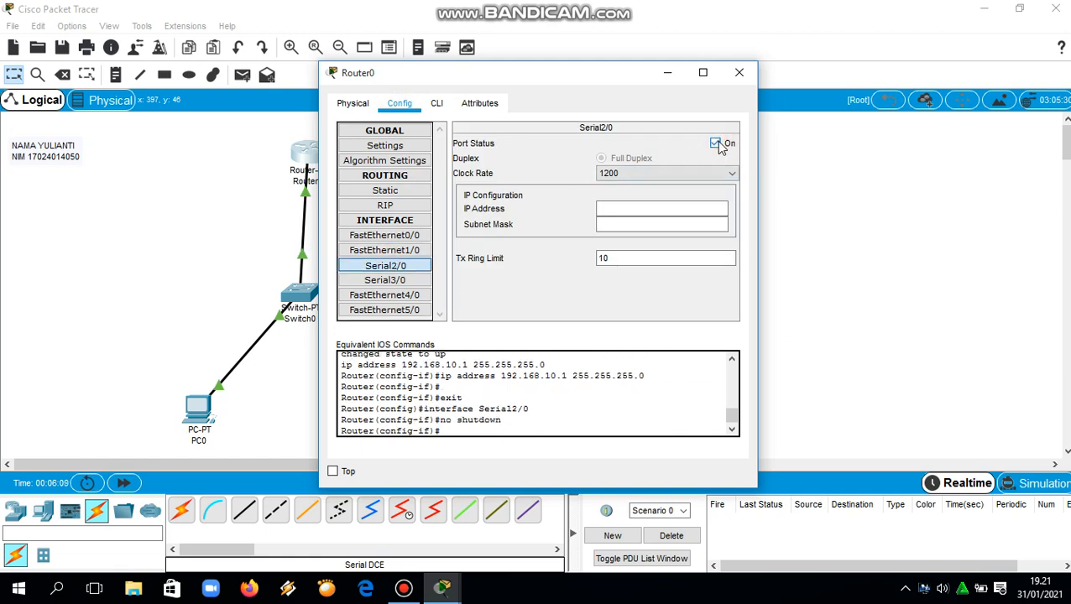
Assign IP address 20.20.20.1 and subnet mask 255.0.0.0 to Router0's Serial2/0, and close the router window
click(648, 207)
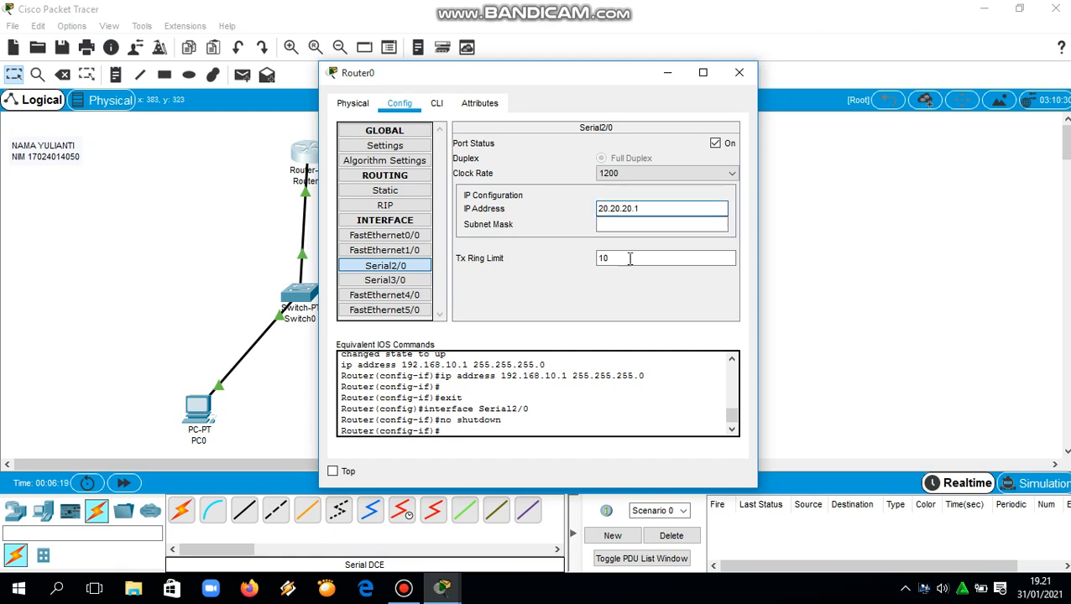
click(628, 227)
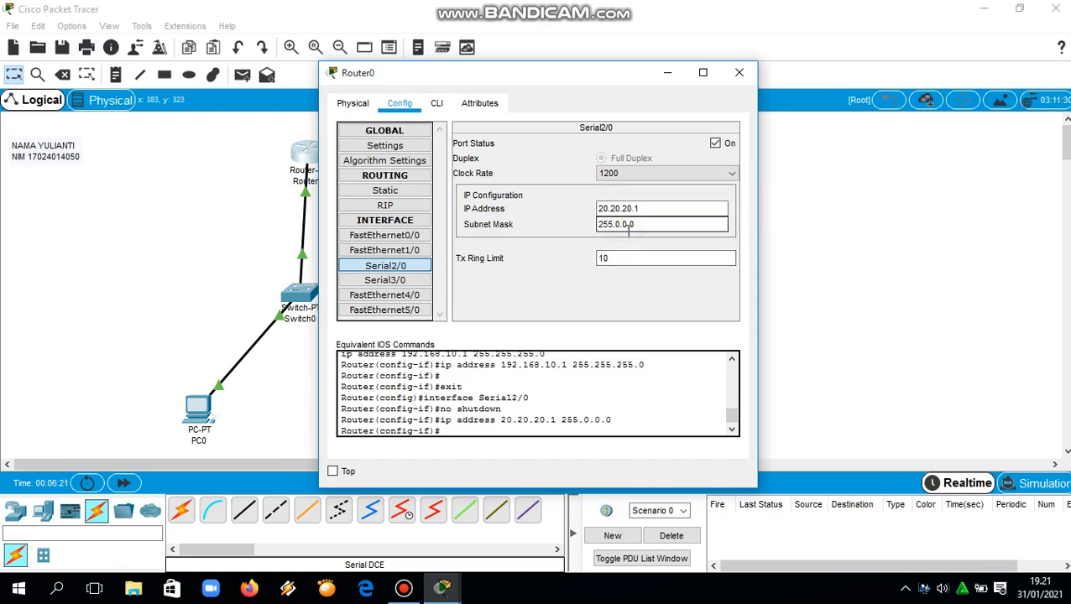
click(749, 75)
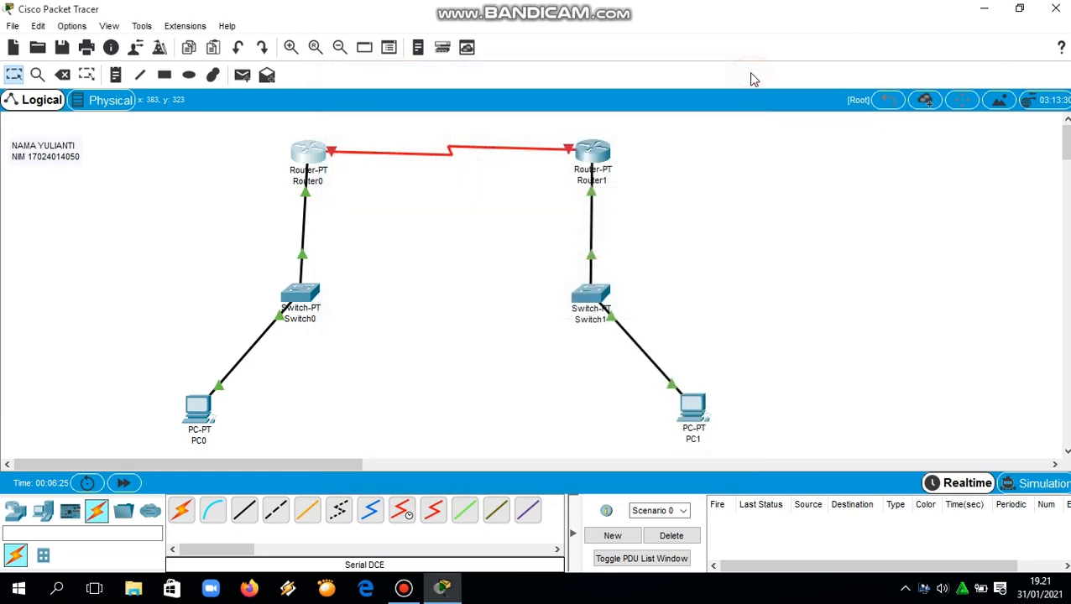
Turn on the Serial2/0 port in Router1's interface configuration
click(590, 151)
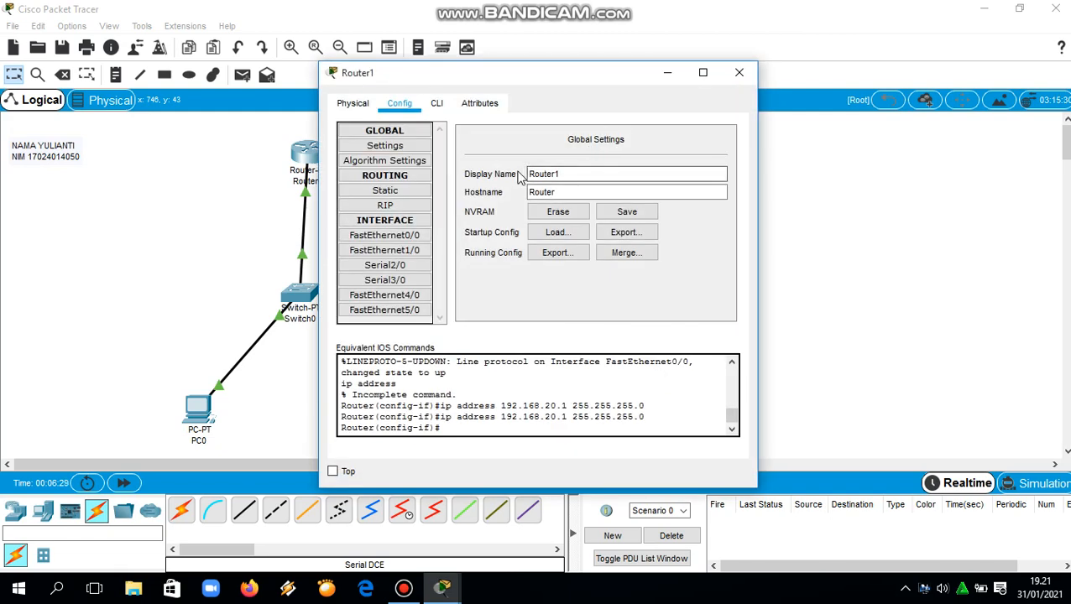
click(394, 266)
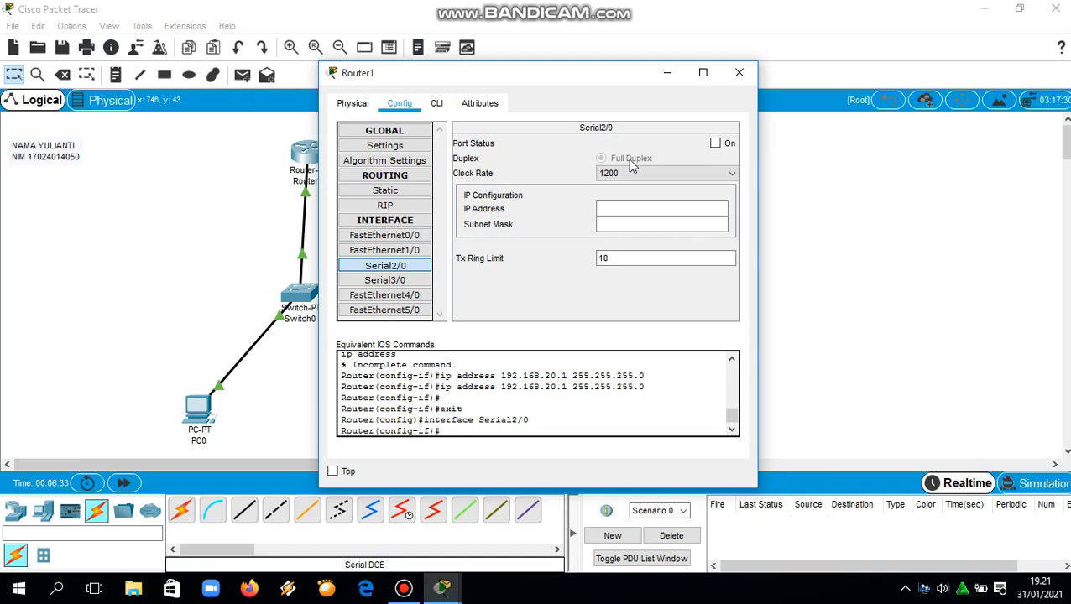
click(715, 143)
Assign IP address 20.20.20.2 and subnet mask 255.0.0.0 to Router1's Serial2/0, and close the router window
click(658, 218)
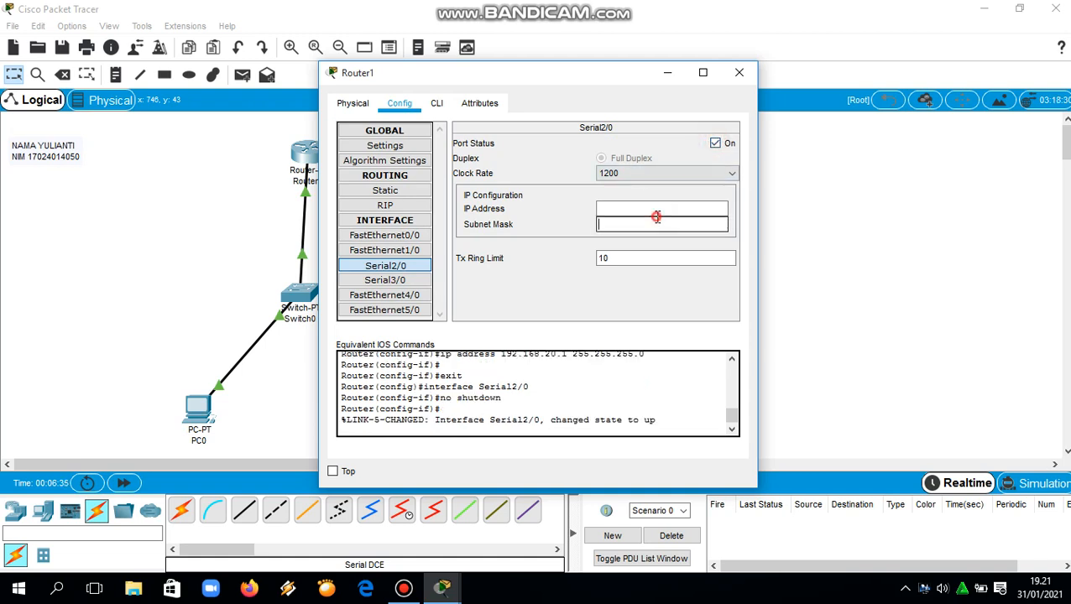
click(651, 212)
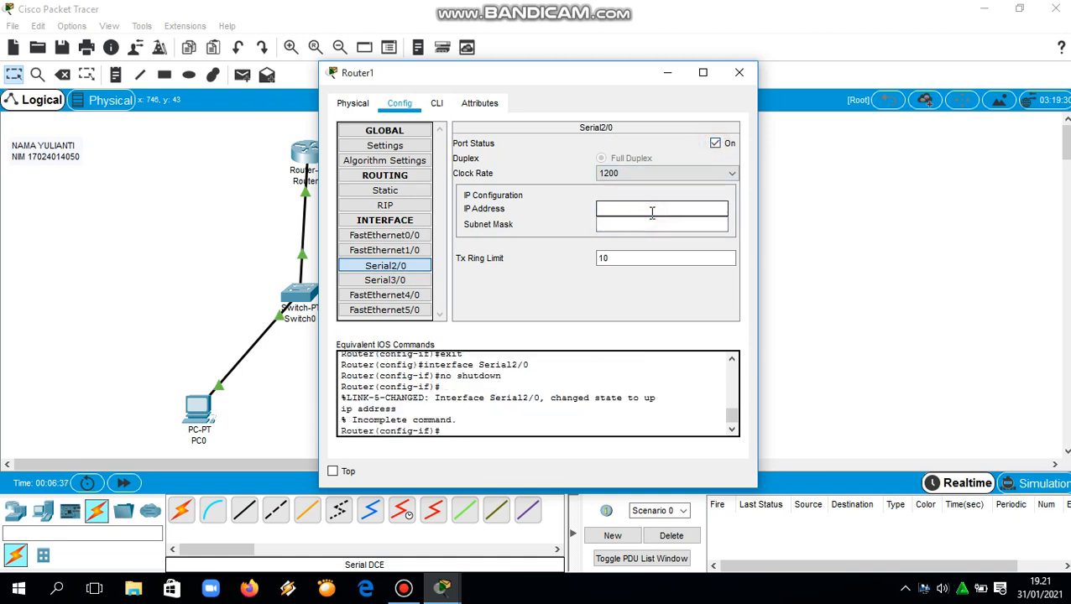
text(20.20.20.2)
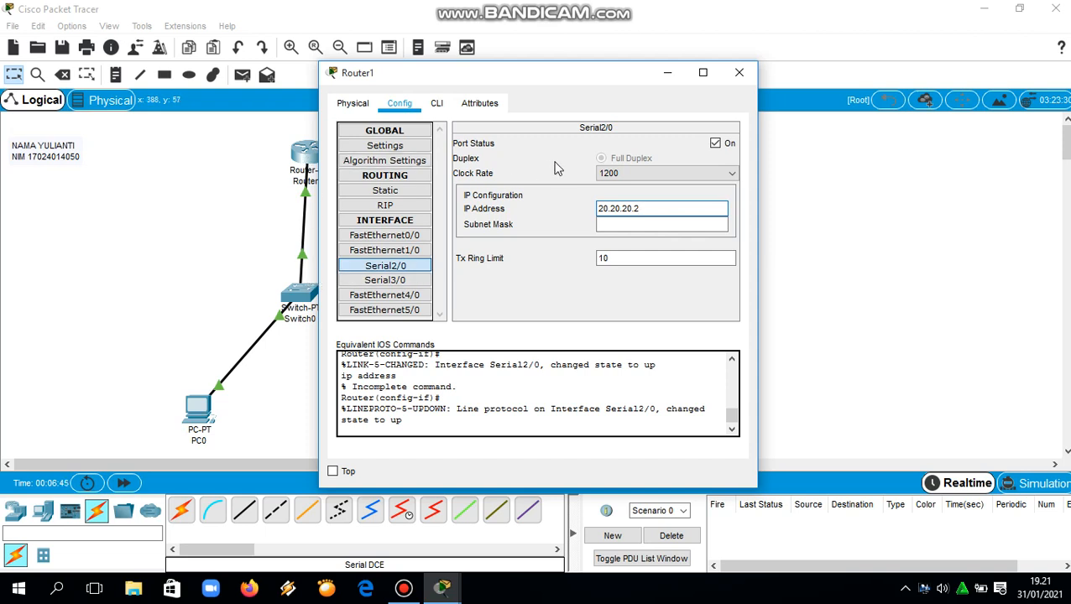
click(630, 224)
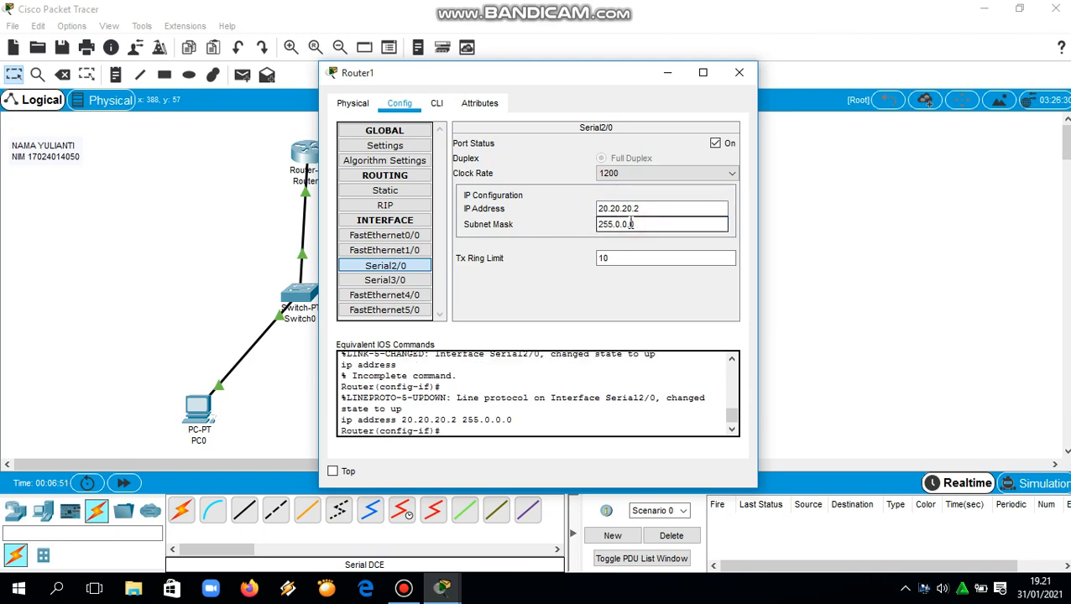
click(742, 74)
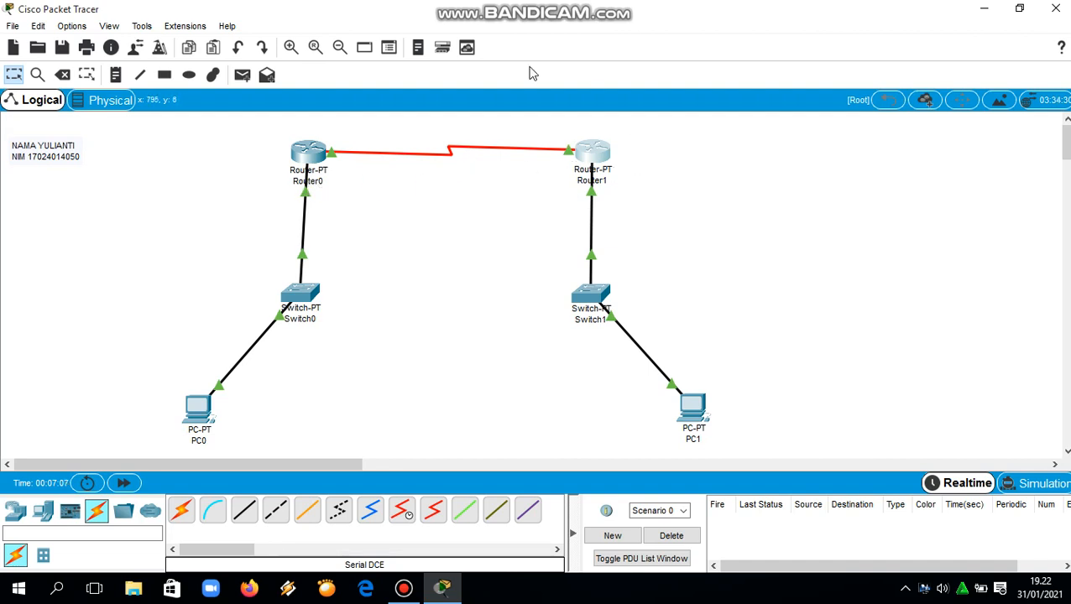
Add a static route on Router0 to network 192.168.20.0, mask 255.255.255.0, next hop 20.20.20.2, and close the router window
click(315, 159)
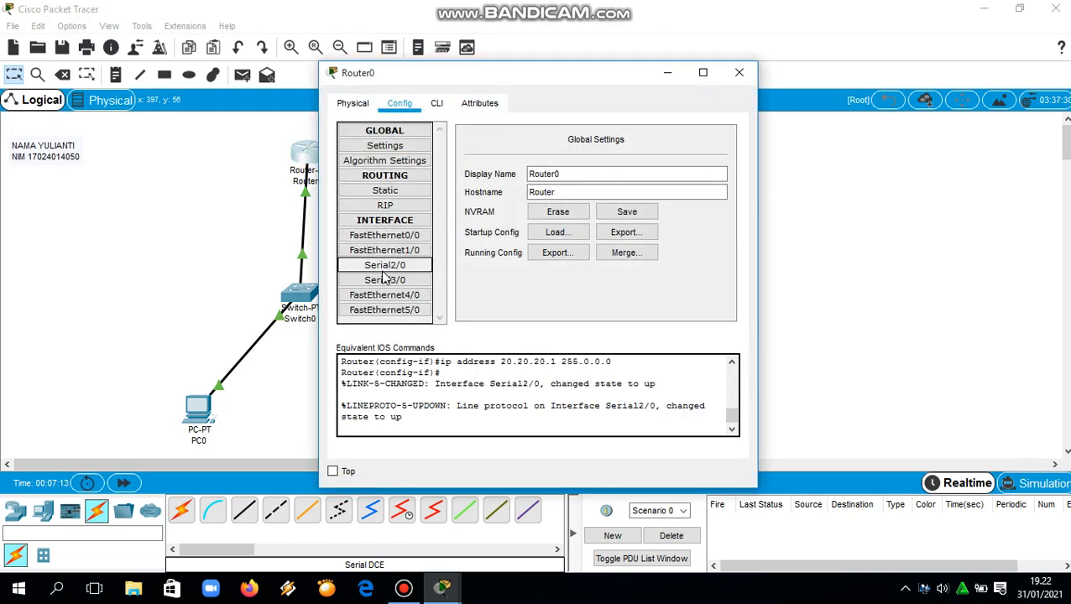
click(383, 191)
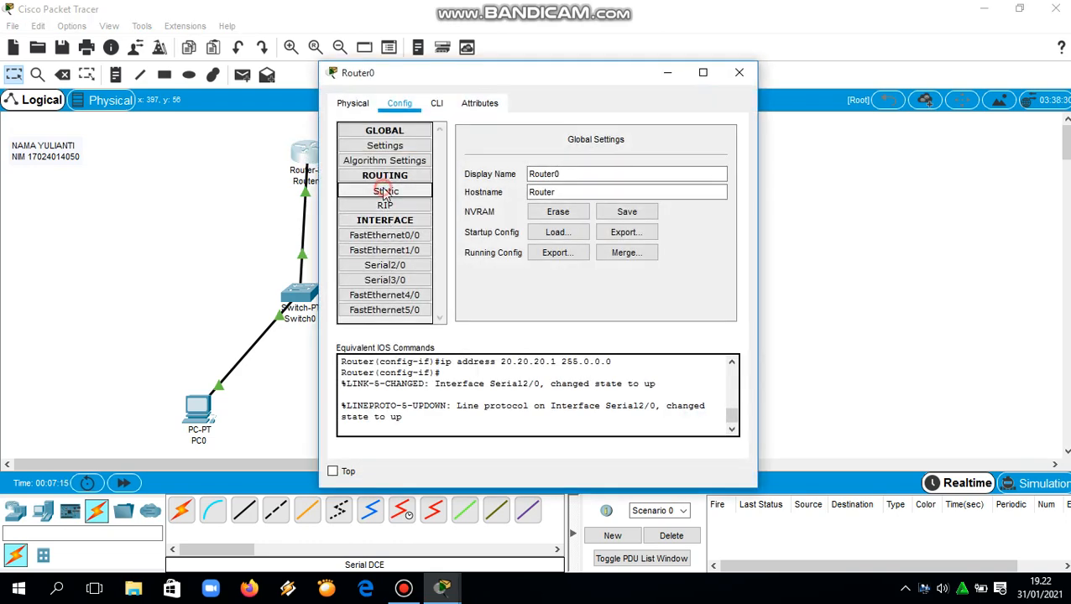
click(529, 151)
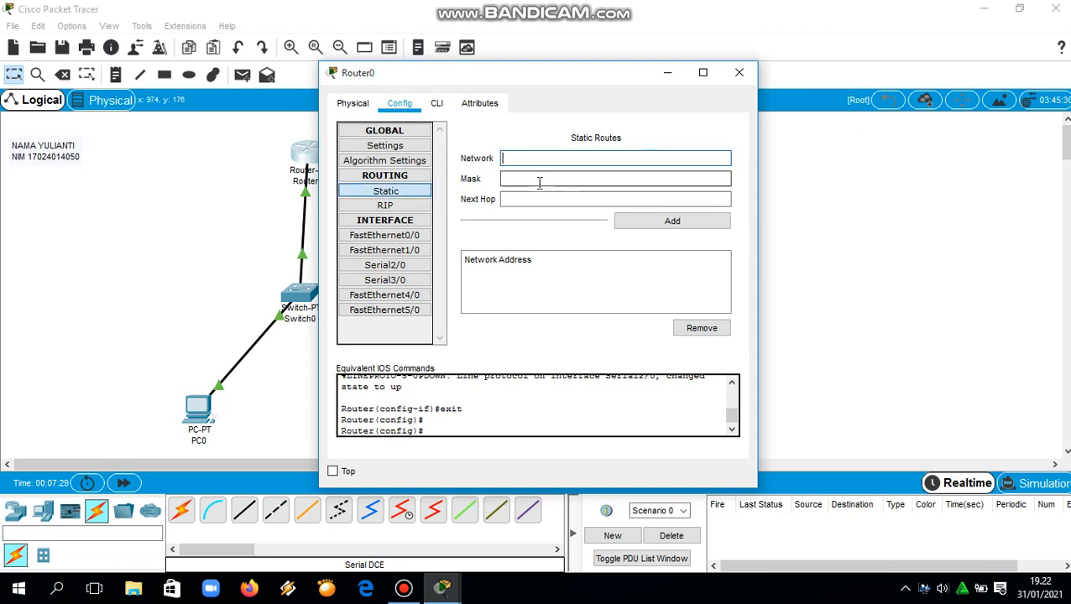
click(538, 156)
text(192.168.20.0)
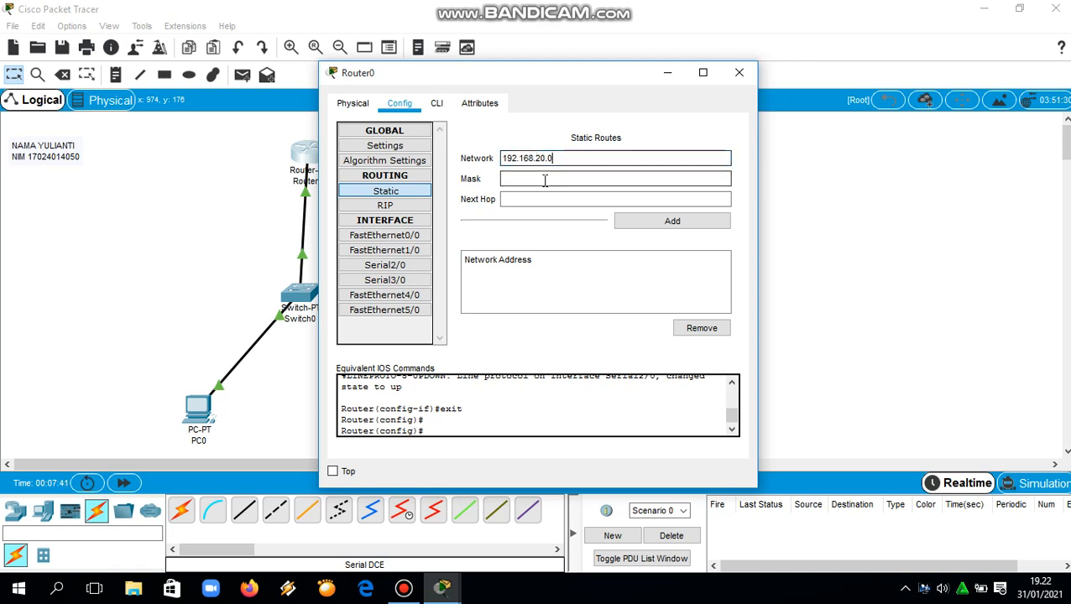
click(545, 179)
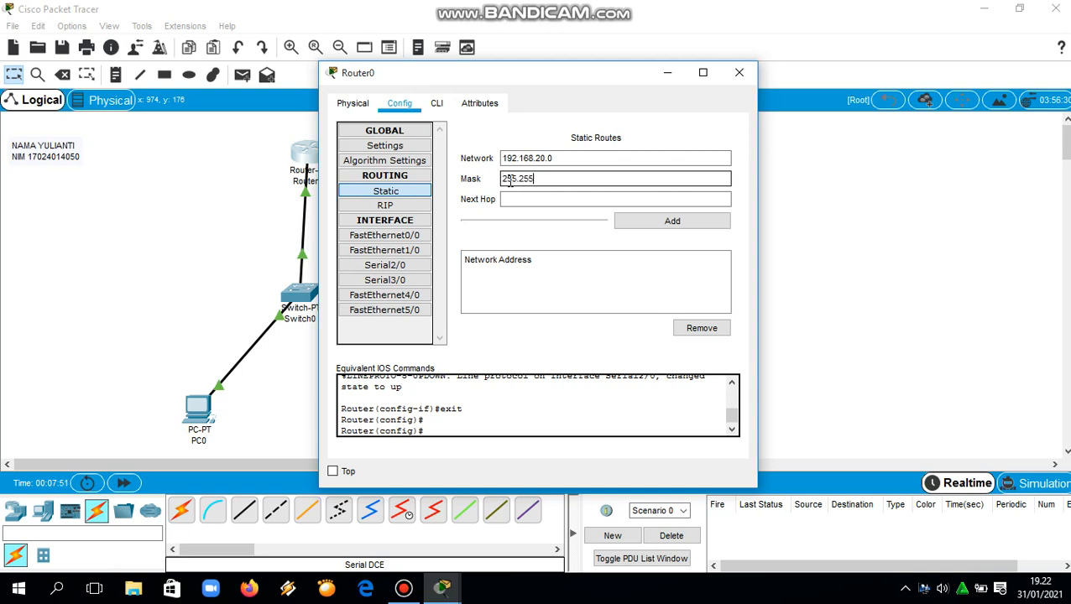
text(255.0)
click(525, 200)
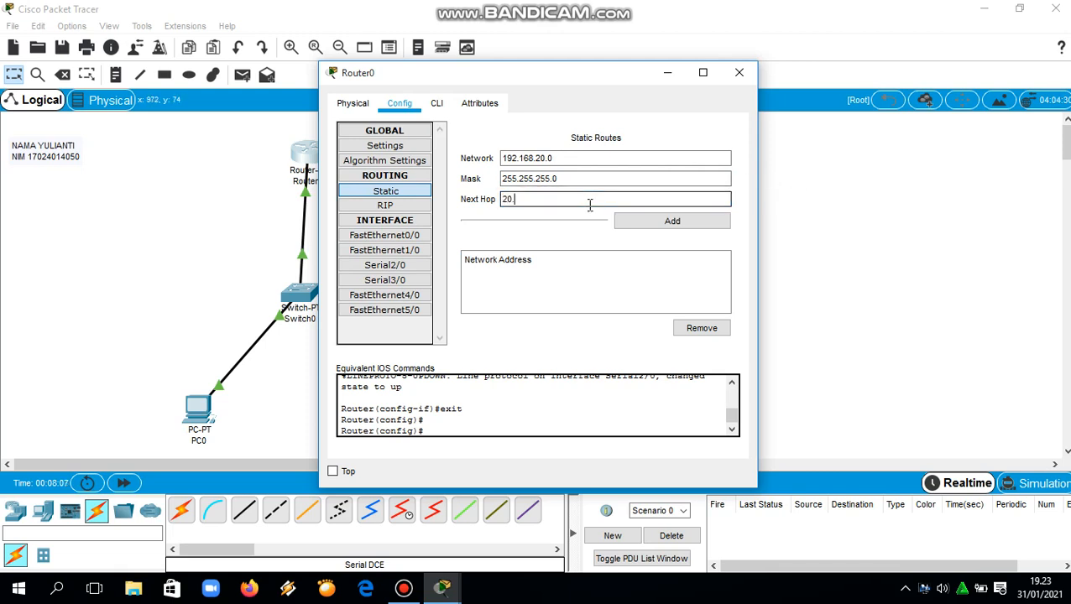
text(.20.2)
click(652, 224)
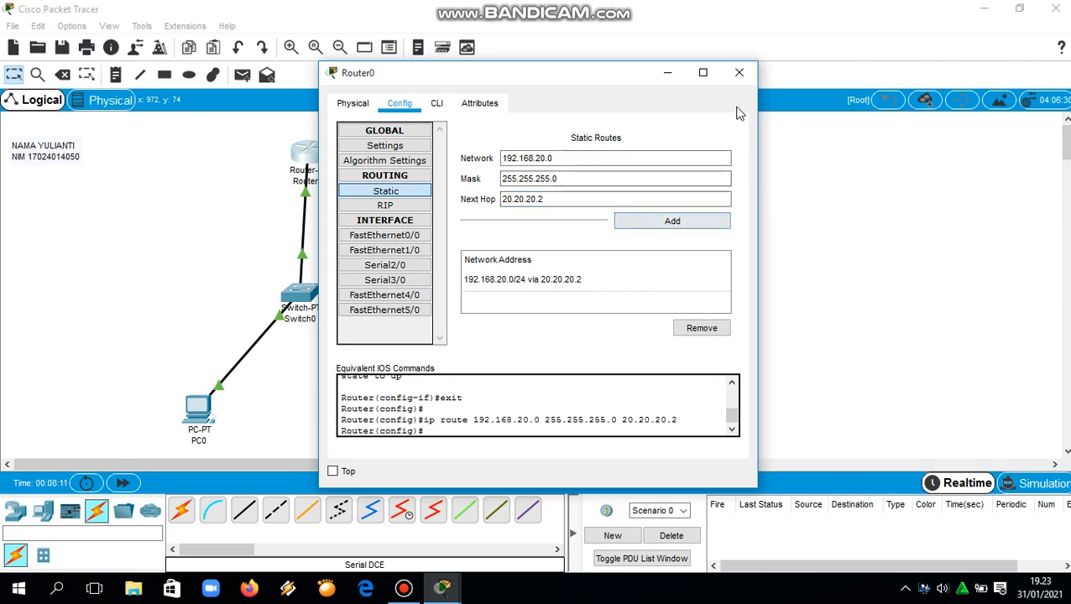
click(737, 74)
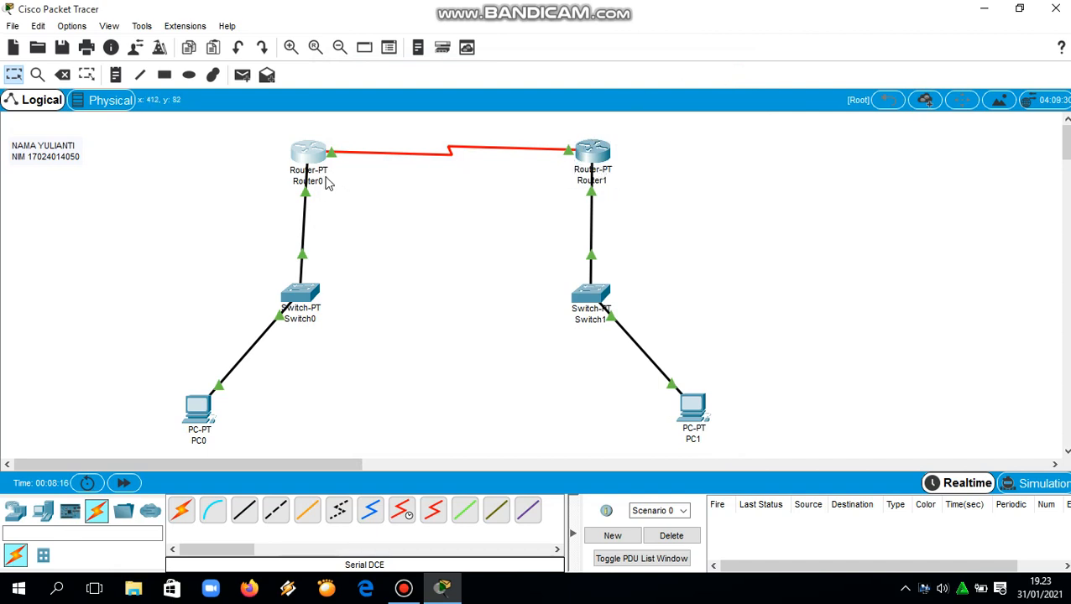
Add a static route on Router1 to network 192.168.10.0, mask 255.255.255.0, next hop 20.20.20.1, and close the router window
click(591, 155)
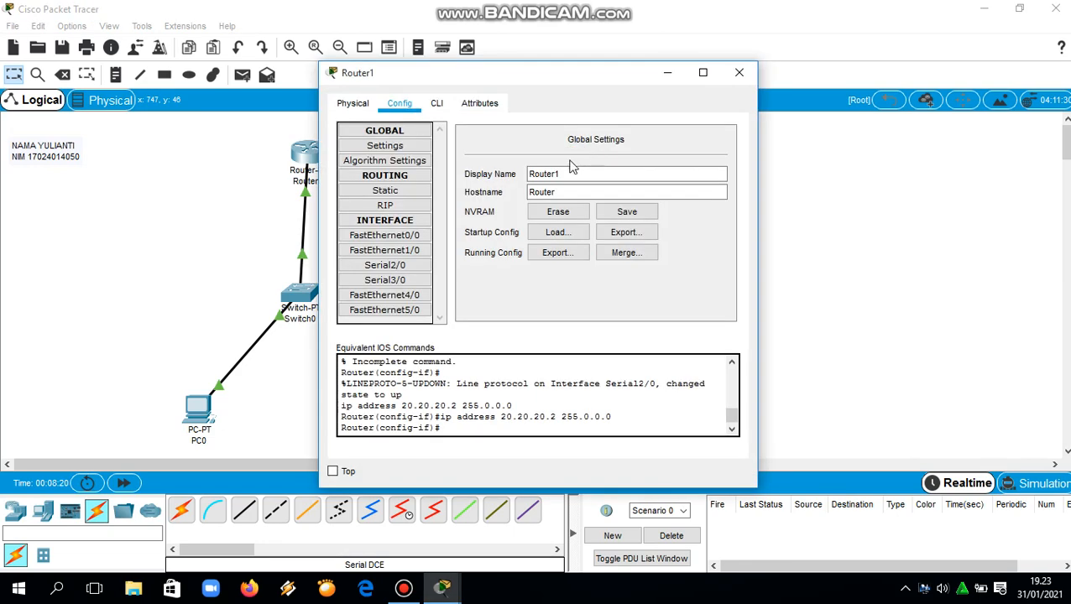
click(400, 192)
click(526, 158)
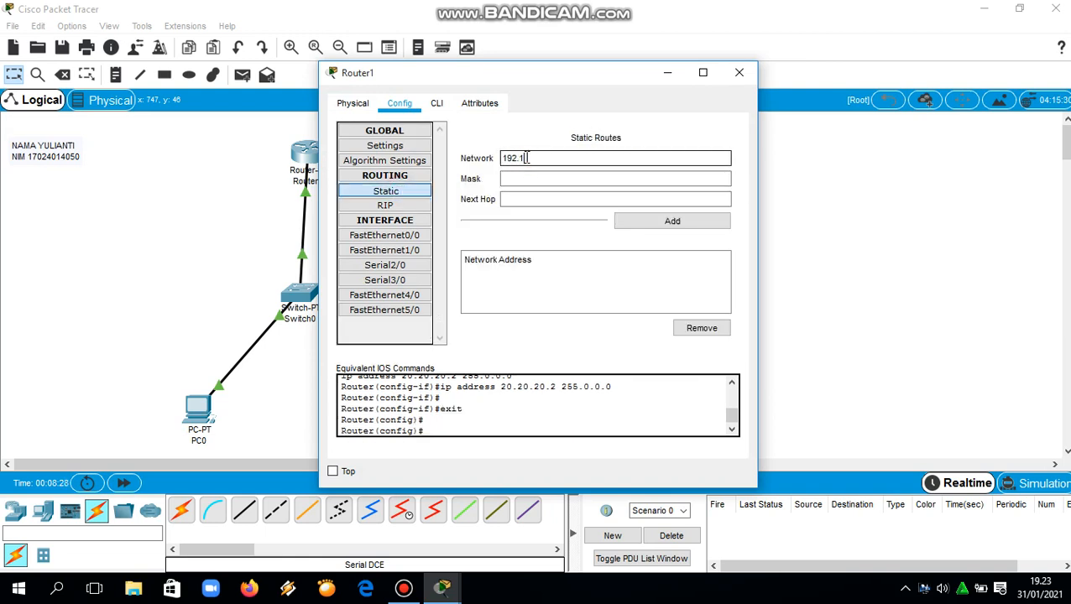
text(192.168.10.0)
click(519, 175)
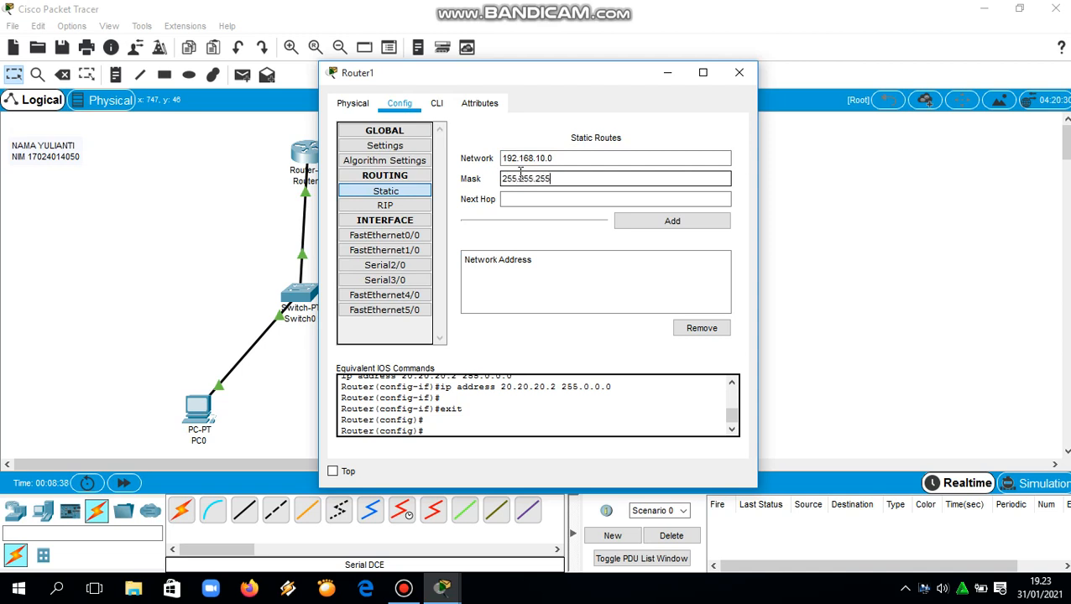
click(520, 198)
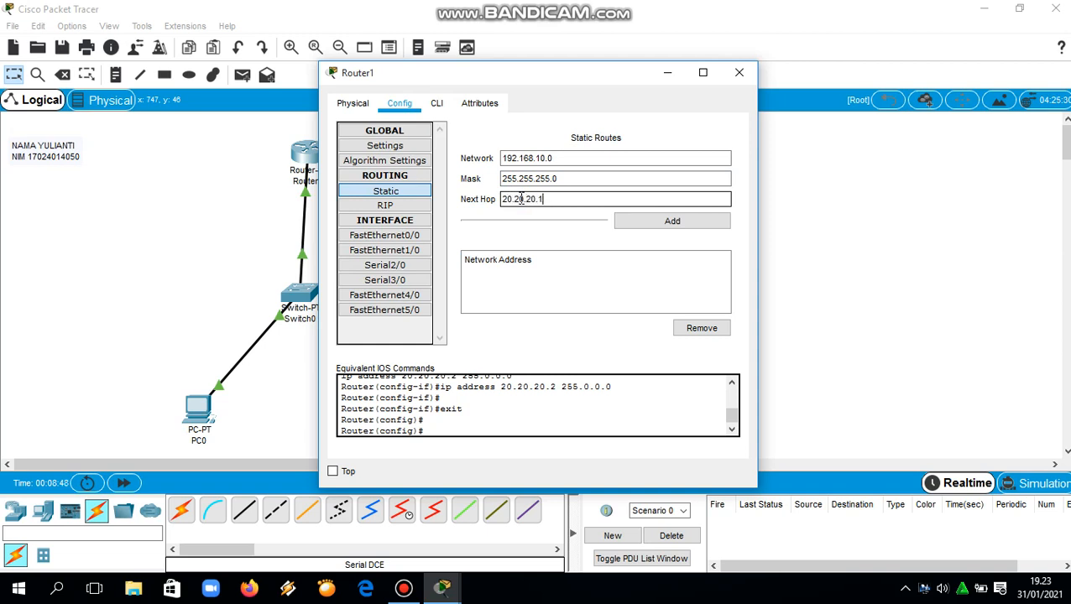
click(643, 220)
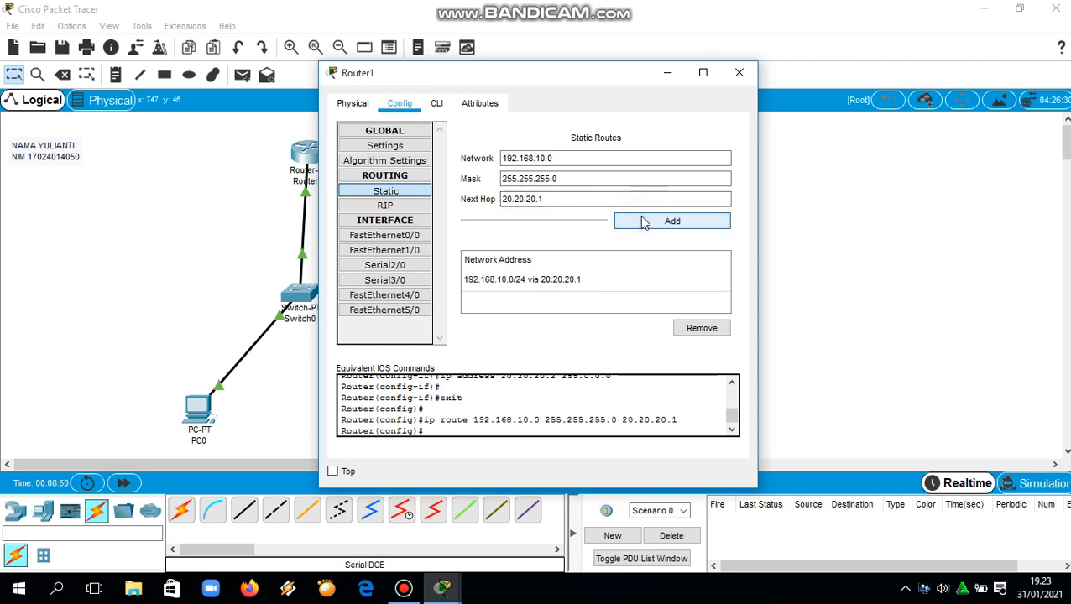
click(738, 73)
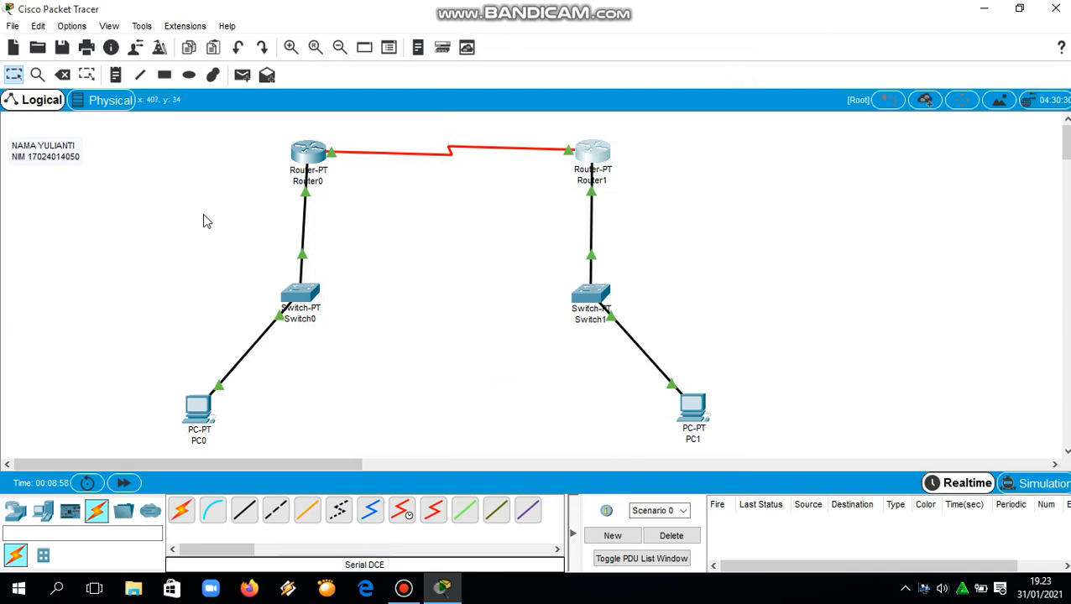
Test connectivity by sending a simple PDU from PC0 to PC1 twice
click(244, 78)
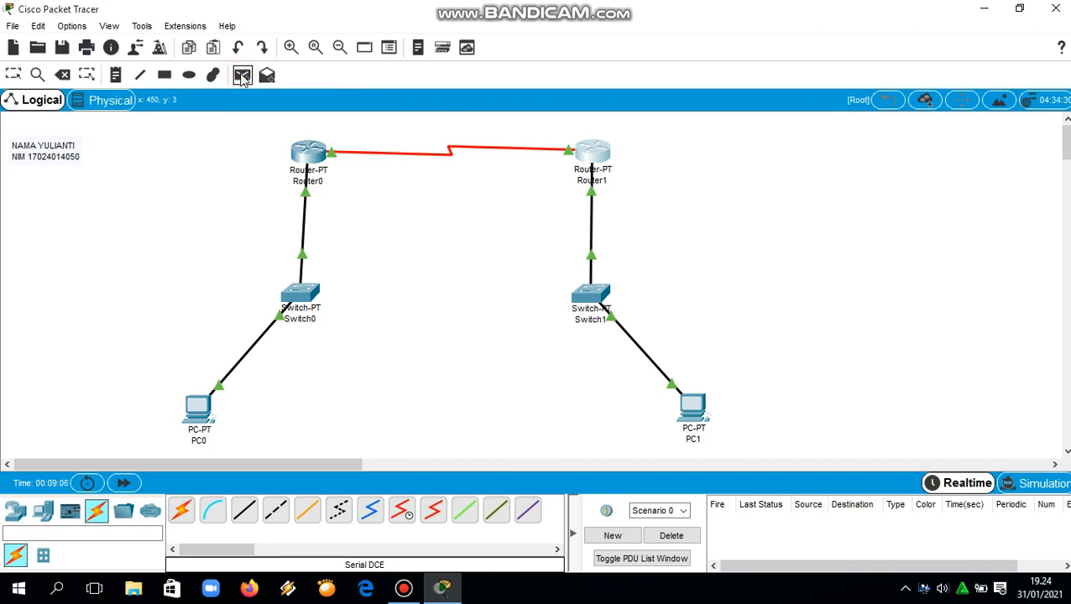
click(201, 407)
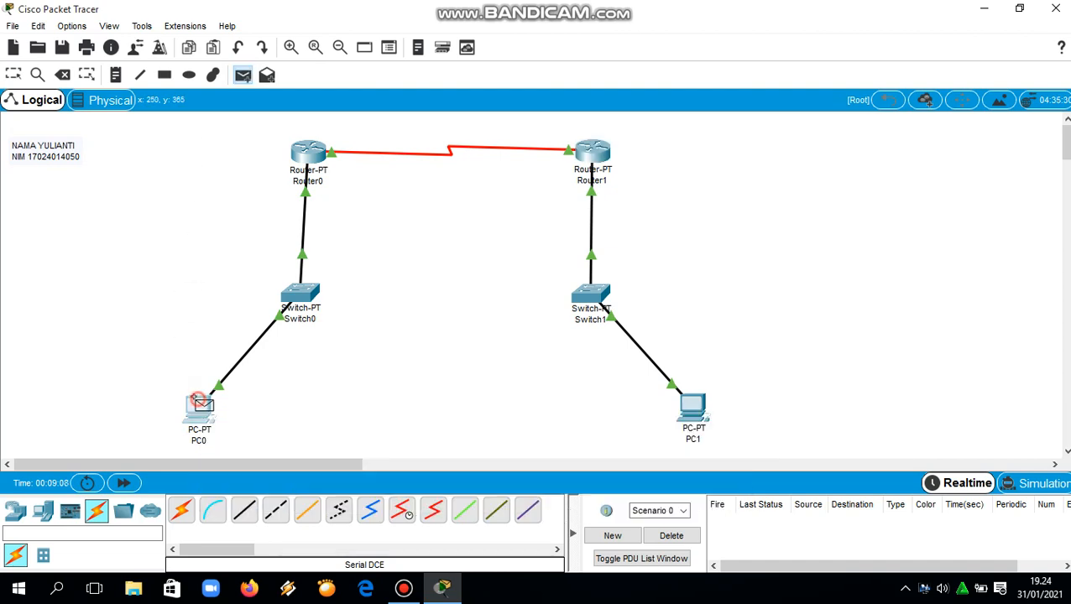
click(691, 422)
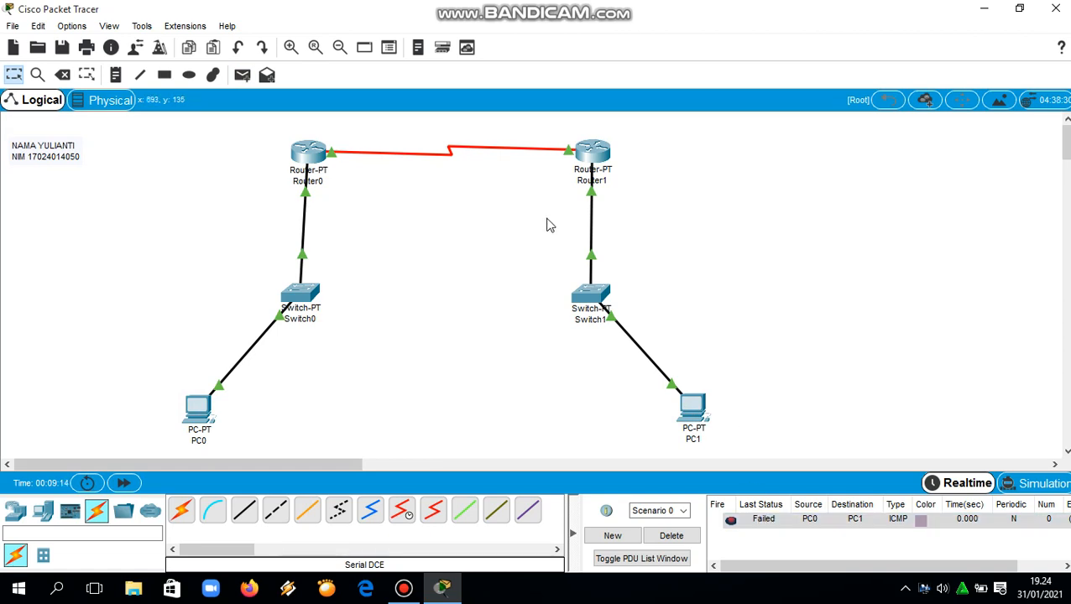
click(243, 76)
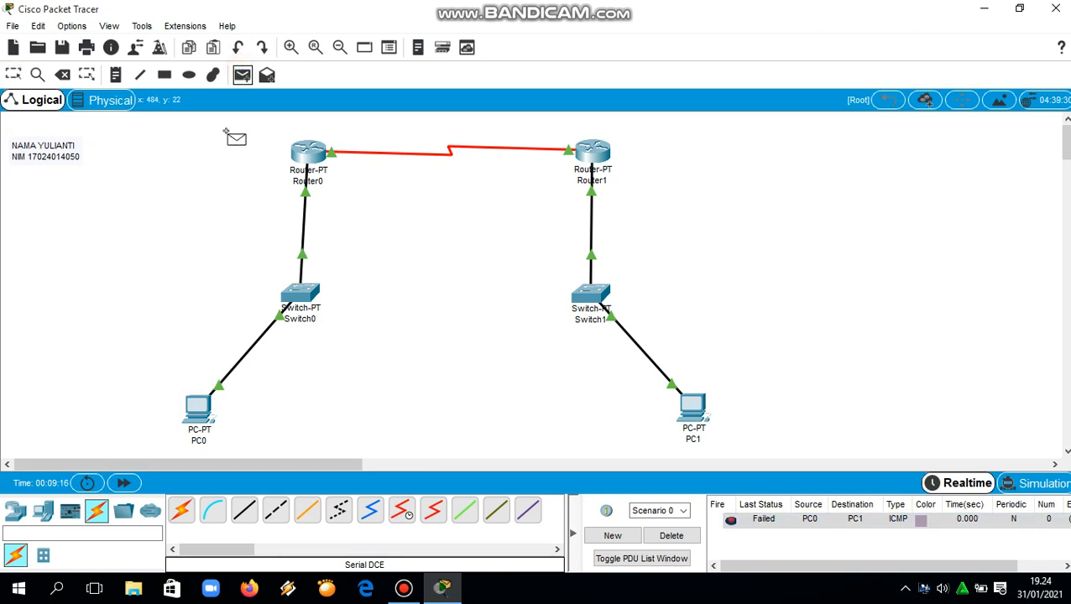
click(204, 404)
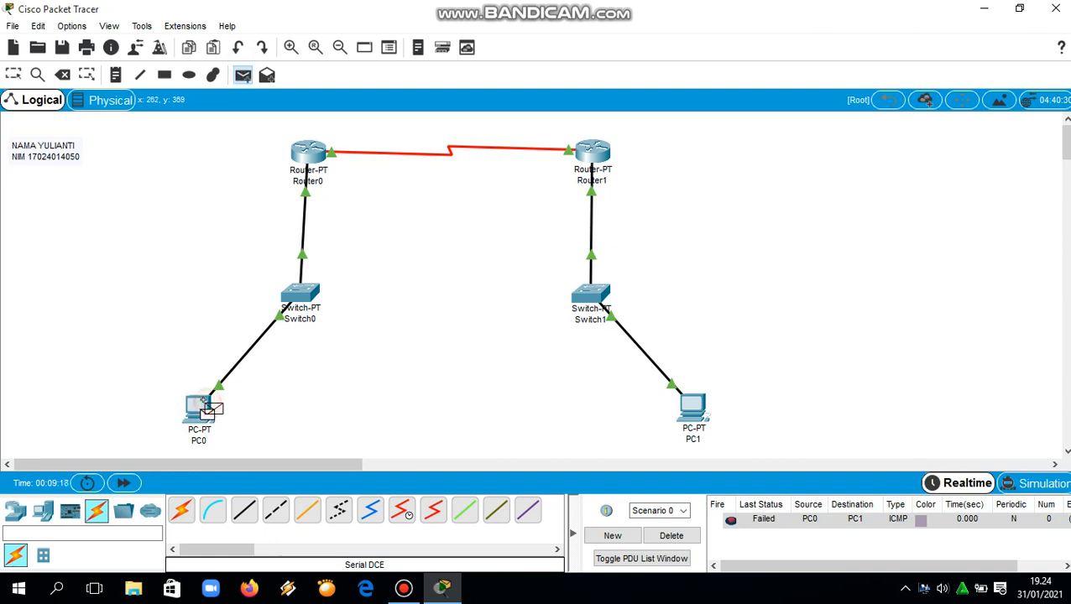
click(681, 411)
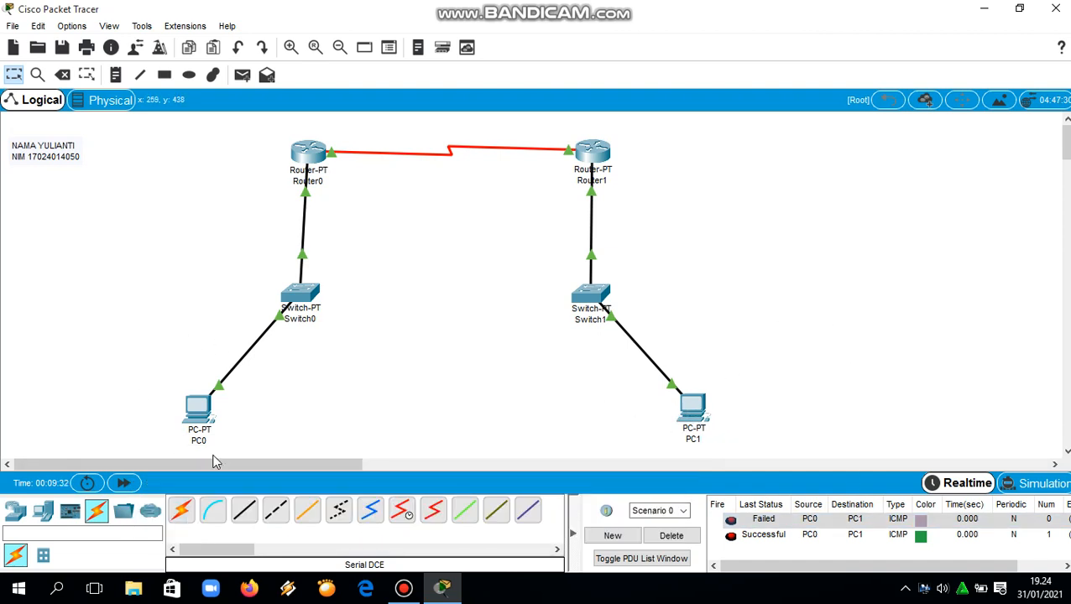
Send a simple PDU from PC1 to PC0, and play the packet traffic in Simulation mode
click(247, 74)
click(693, 407)
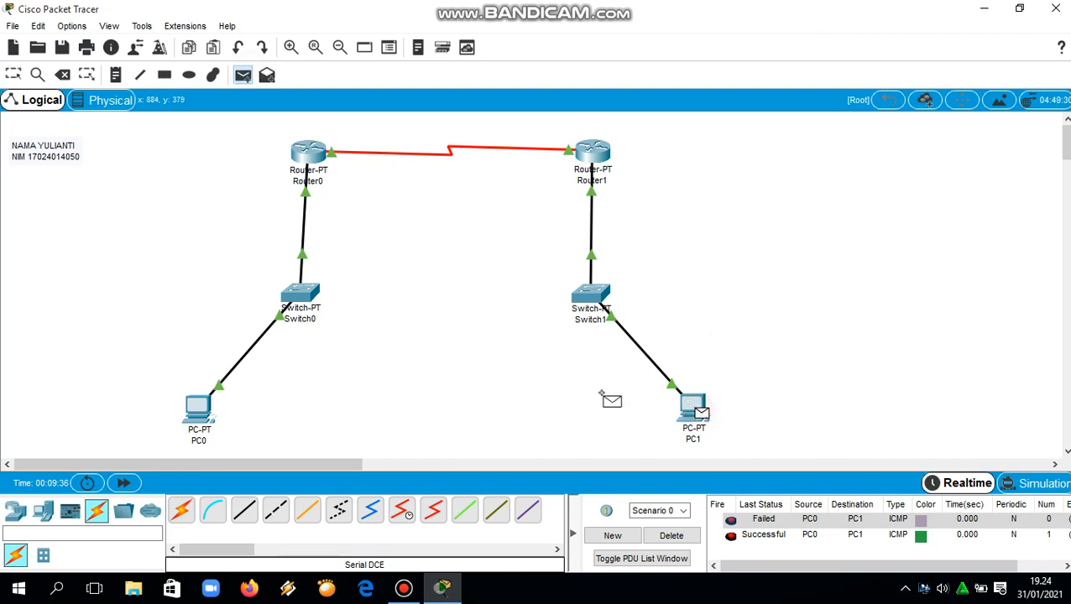
click(196, 407)
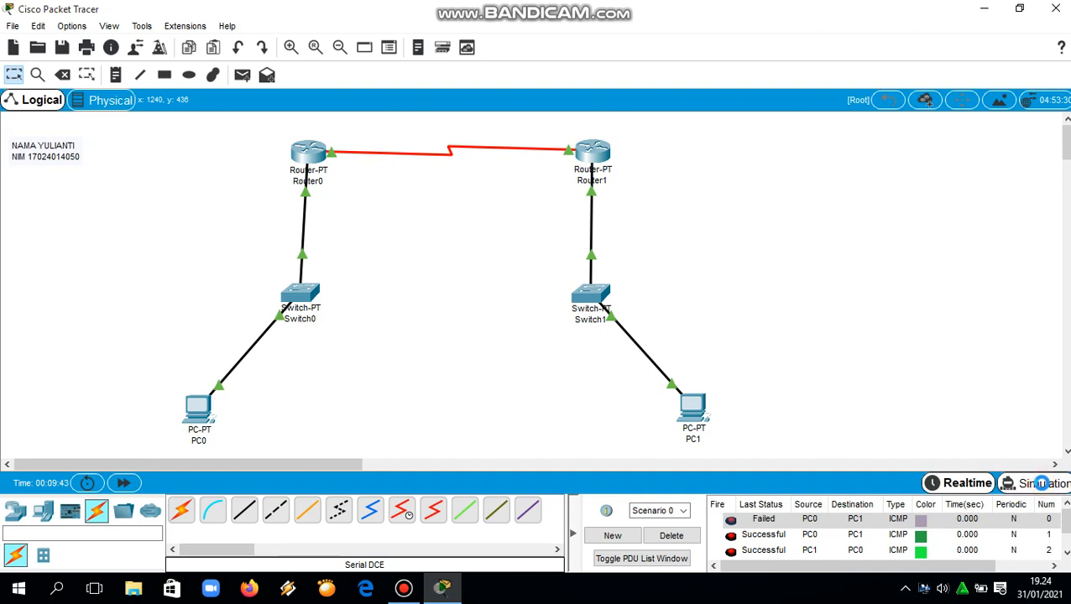
click(1040, 485)
click(918, 346)
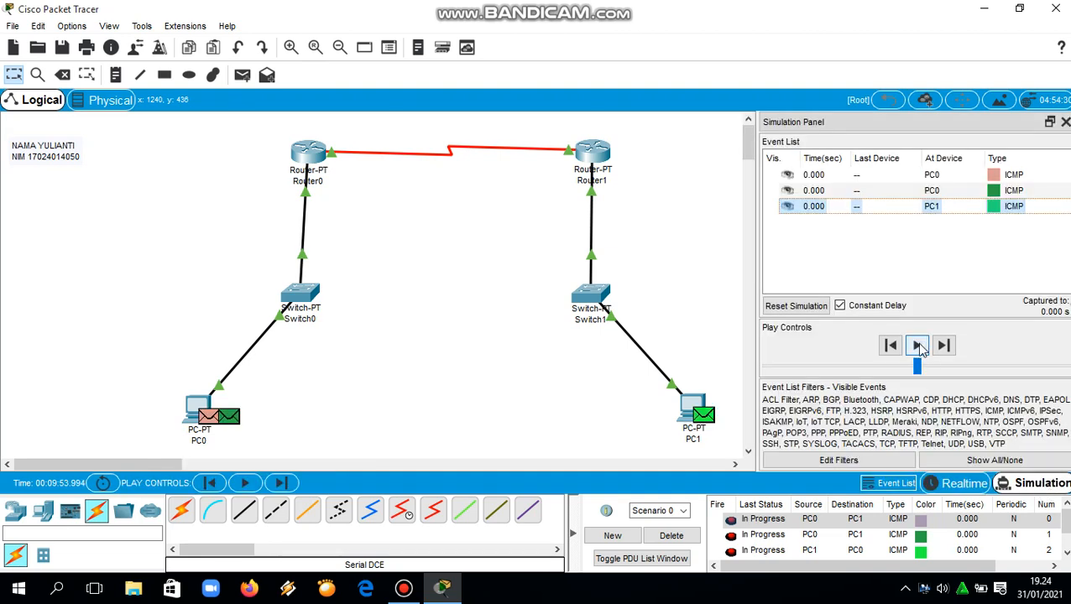